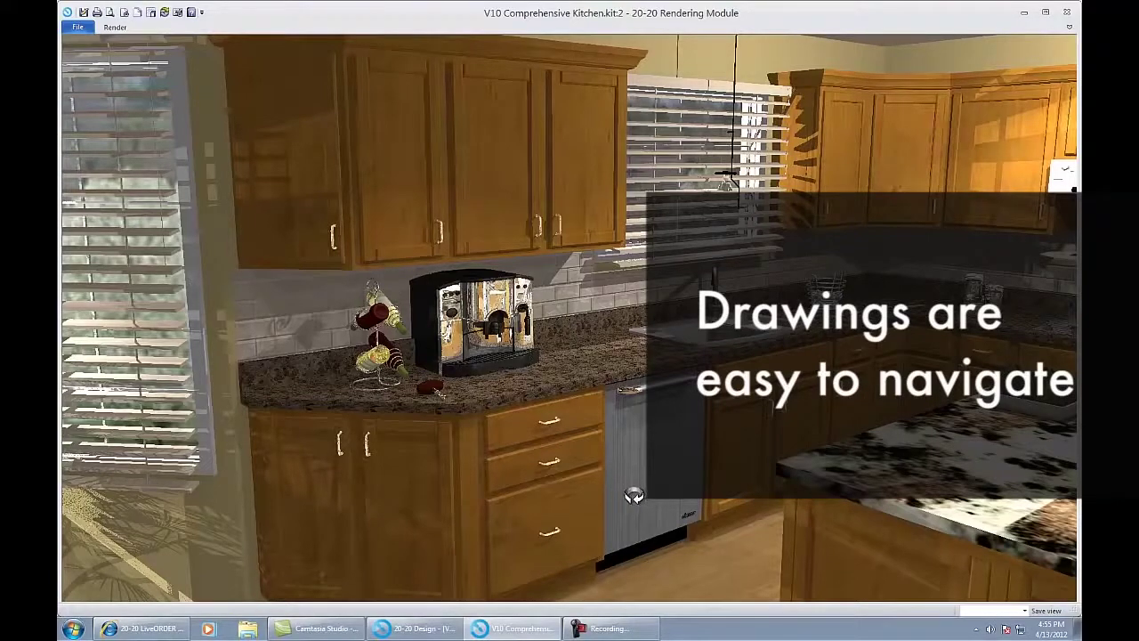
# Step: Walk and tilt the rendered kitchen view toward the window corner and potted palm
pyautogui.moveTo(633, 504); pyautogui.dragTo(566, 490)
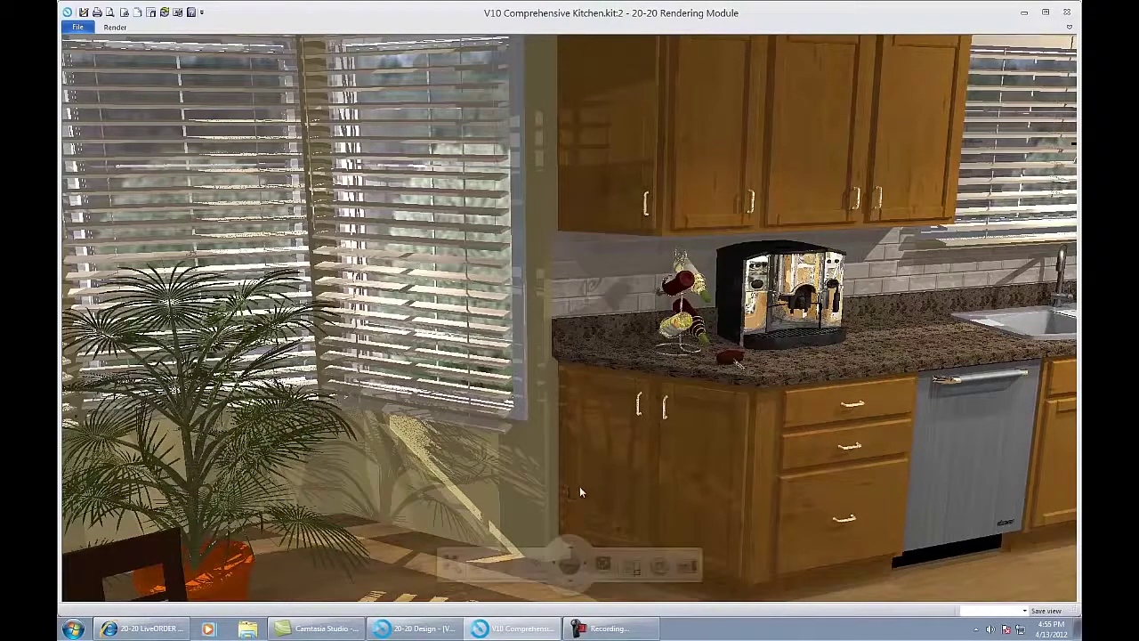
pyautogui.click(485, 630)
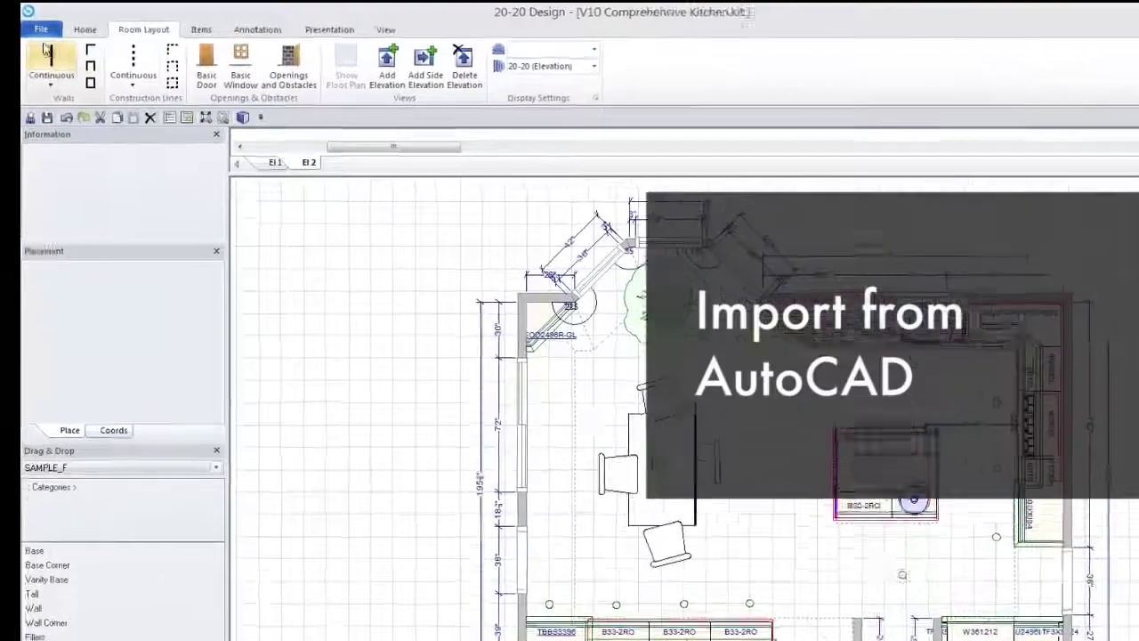
# Step: Open the File menu of the V10 Comprehensive Kitchen floor plan
pyautogui.click(85, 28)
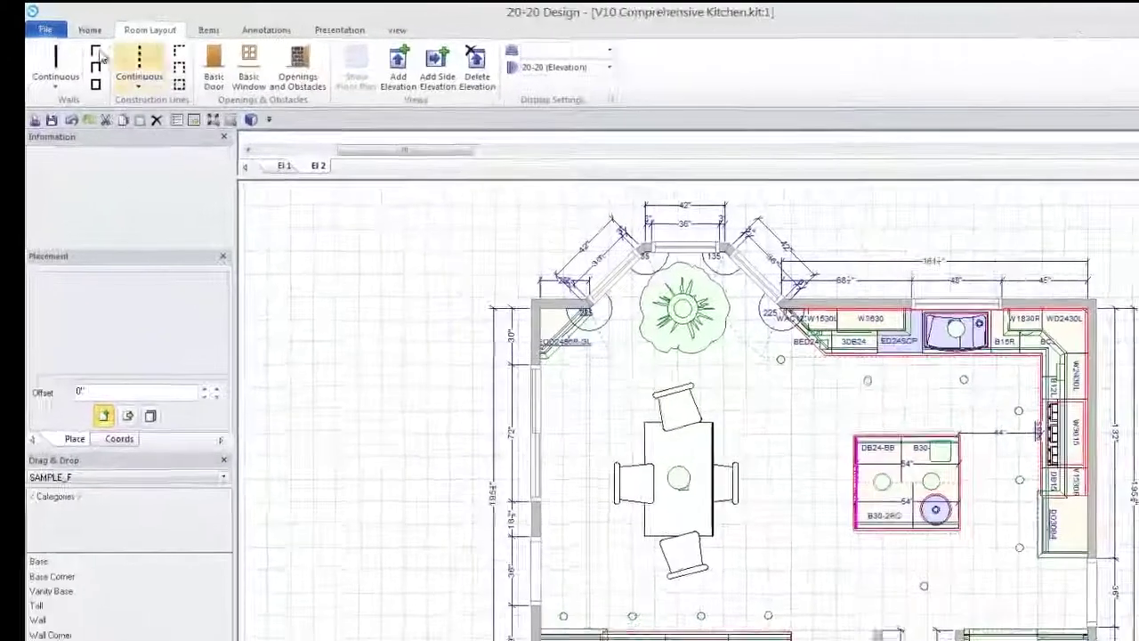
# Step: Start a new design and draw continuous walls of 144", 156" and 24"
pyautogui.click(79, 27)
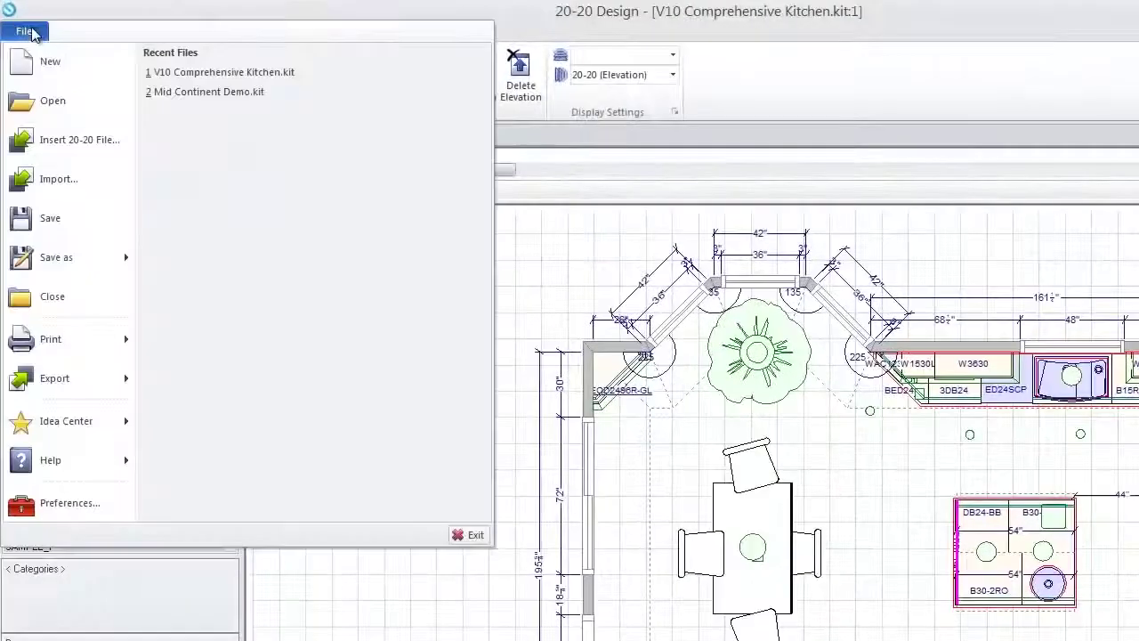
pyautogui.click(45, 58)
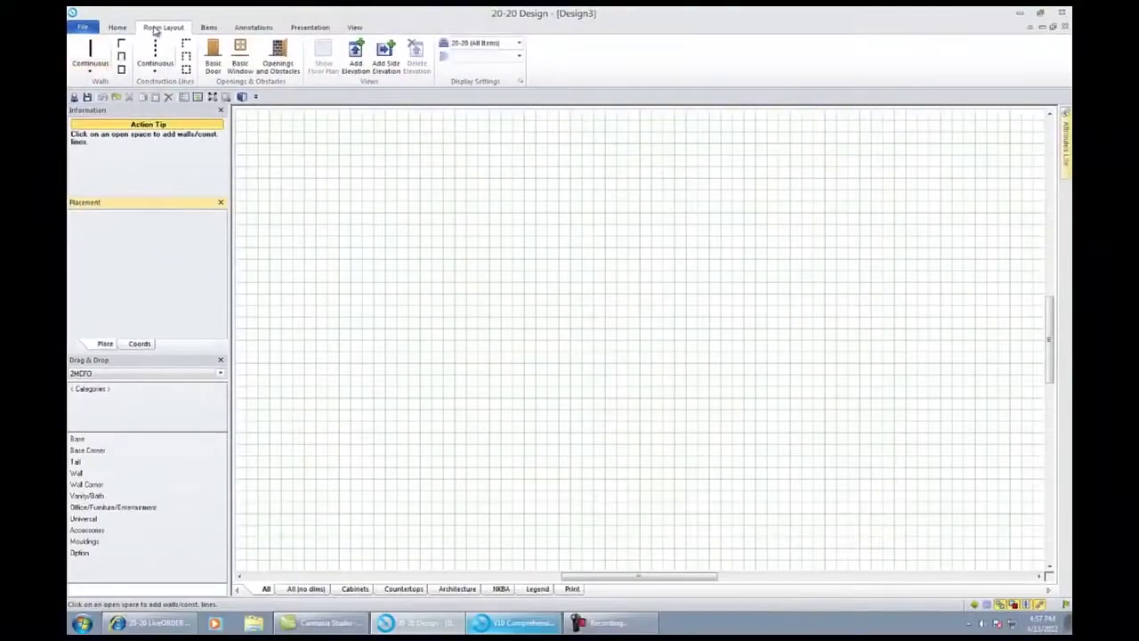
pyautogui.click(91, 52)
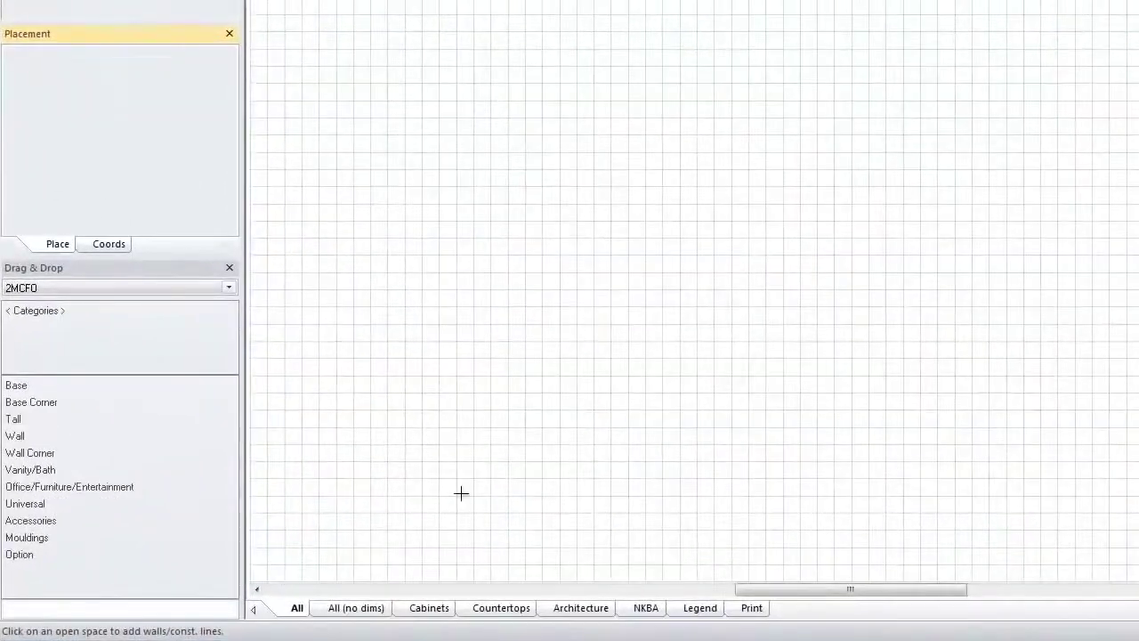
pyautogui.click(391, 508)
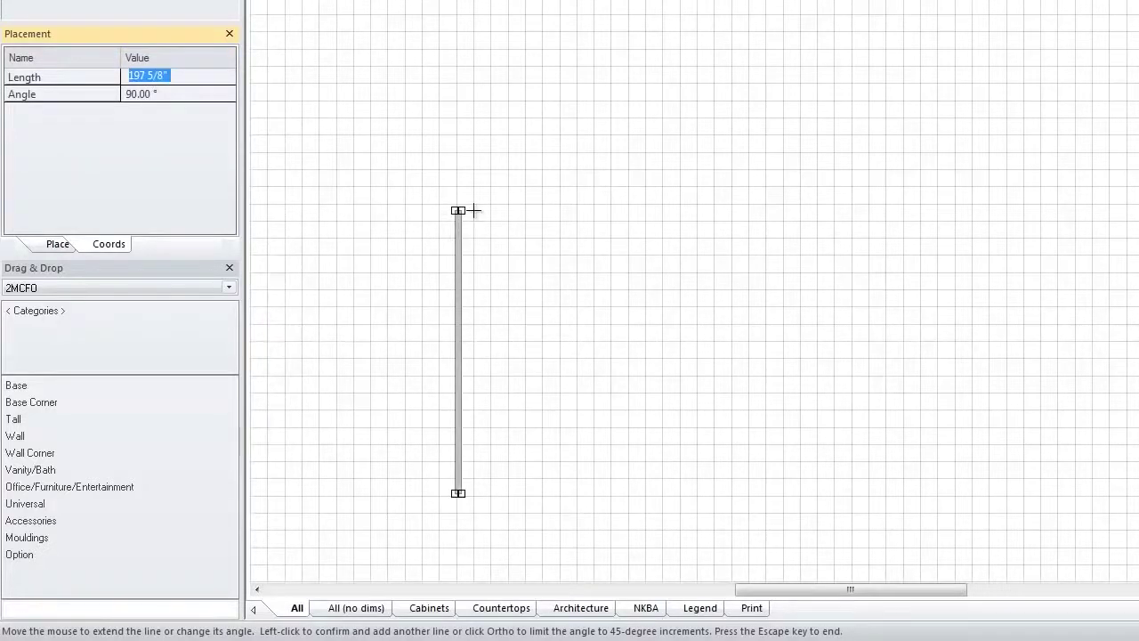
pyautogui.press('Return')
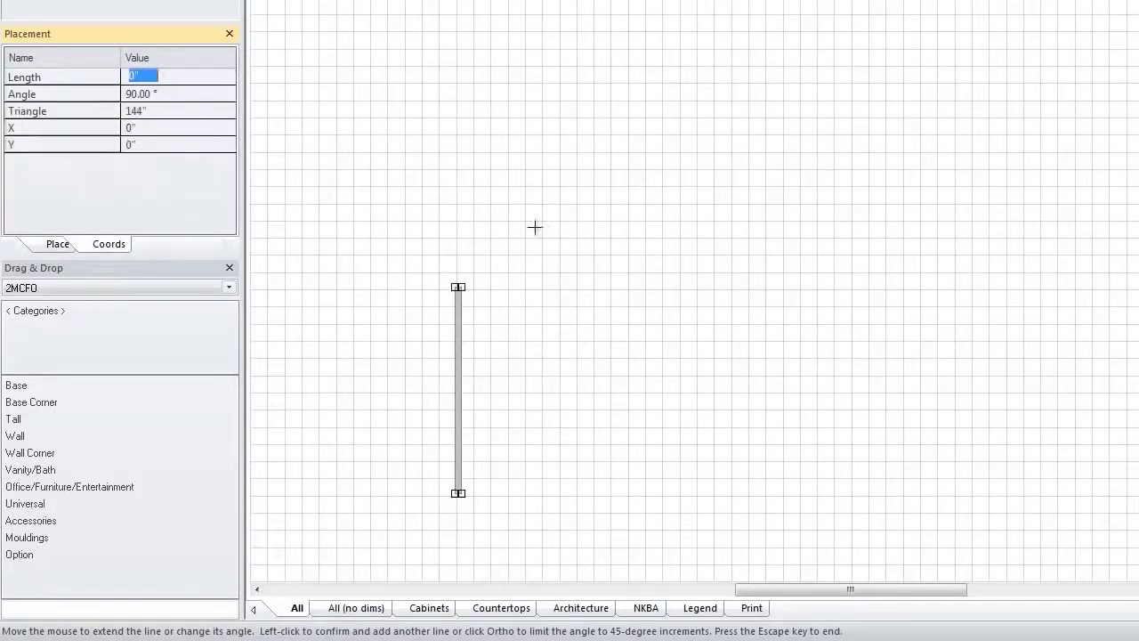
pyautogui.write('156')
pyautogui.press('Return')
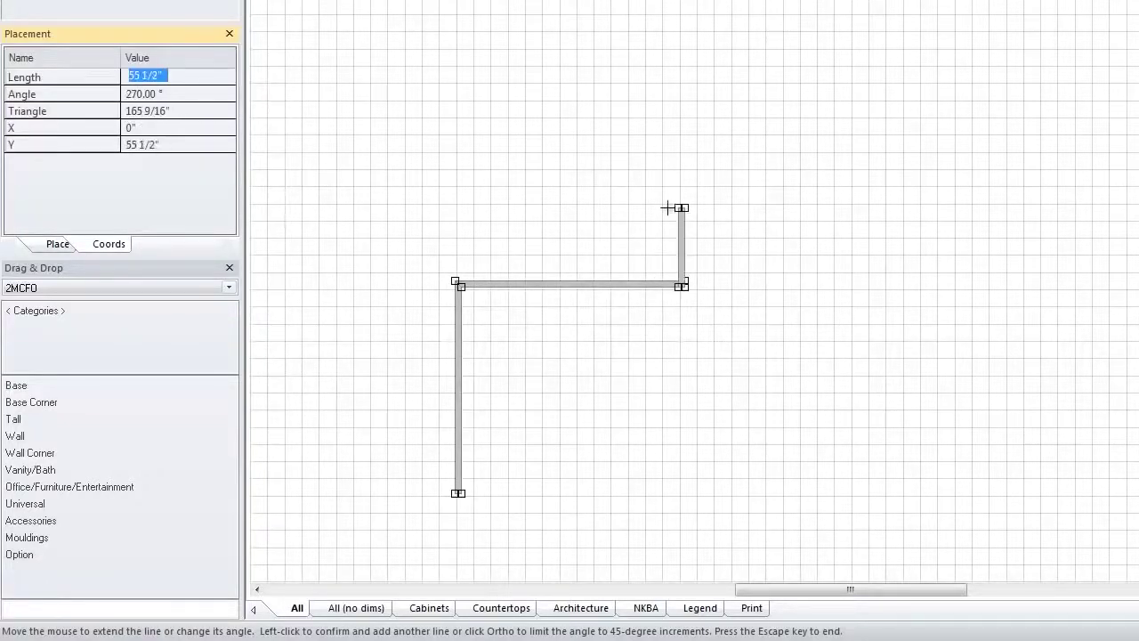
pyautogui.write('24')
pyautogui.press('Return')
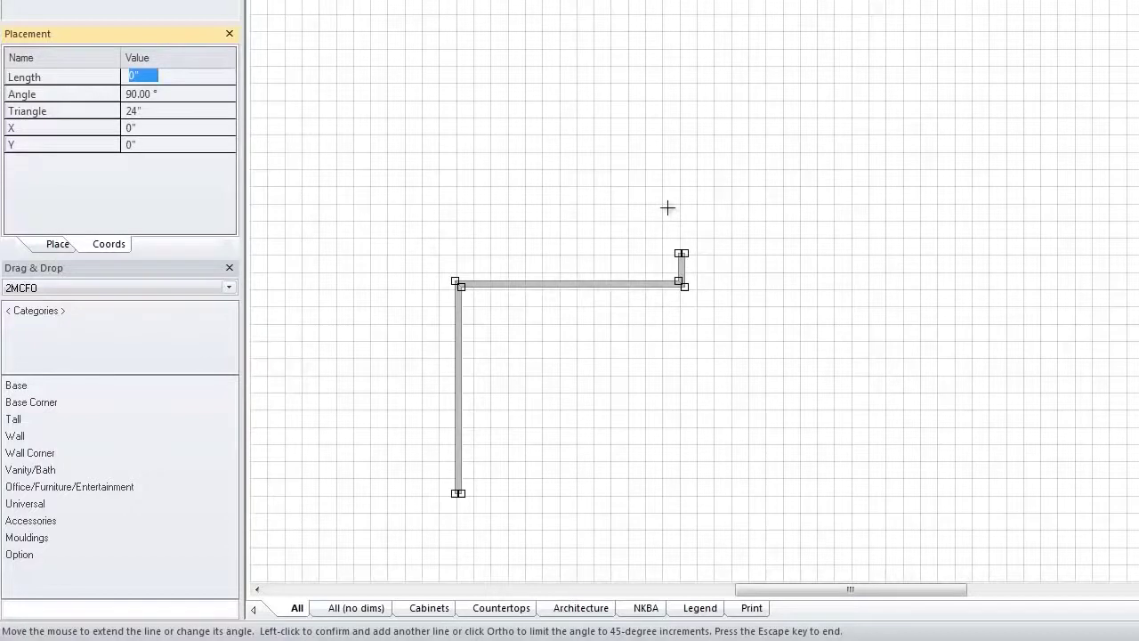
# Step: Draw the angled bay walls and remaining walls to close the room outline
pyautogui.click(748, 189)
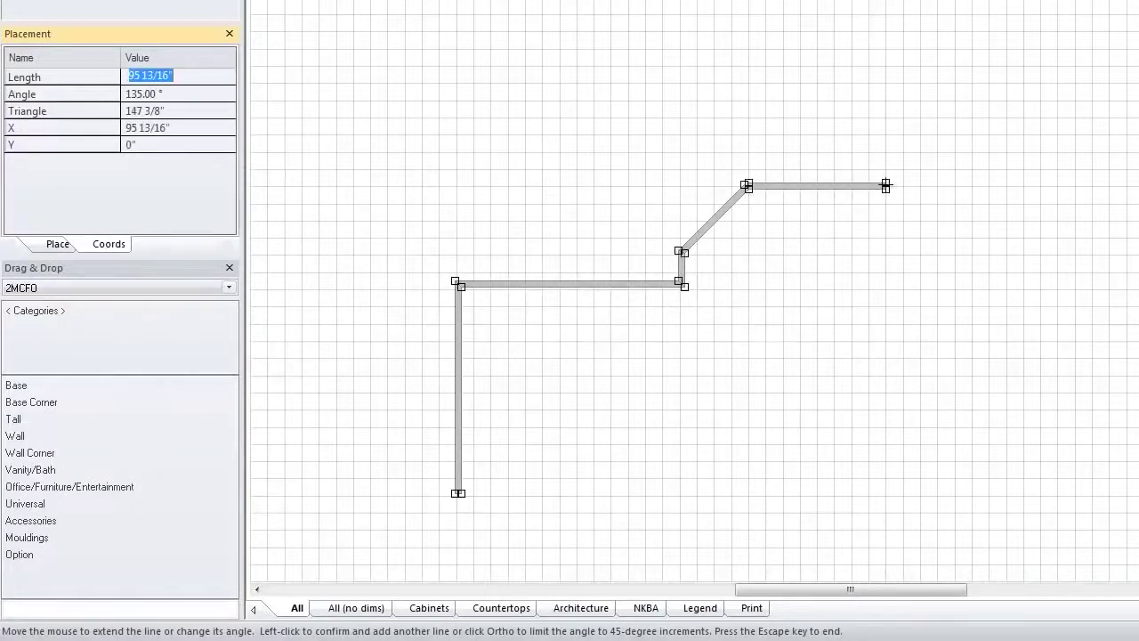
pyautogui.click(886, 185)
pyautogui.click(943, 240)
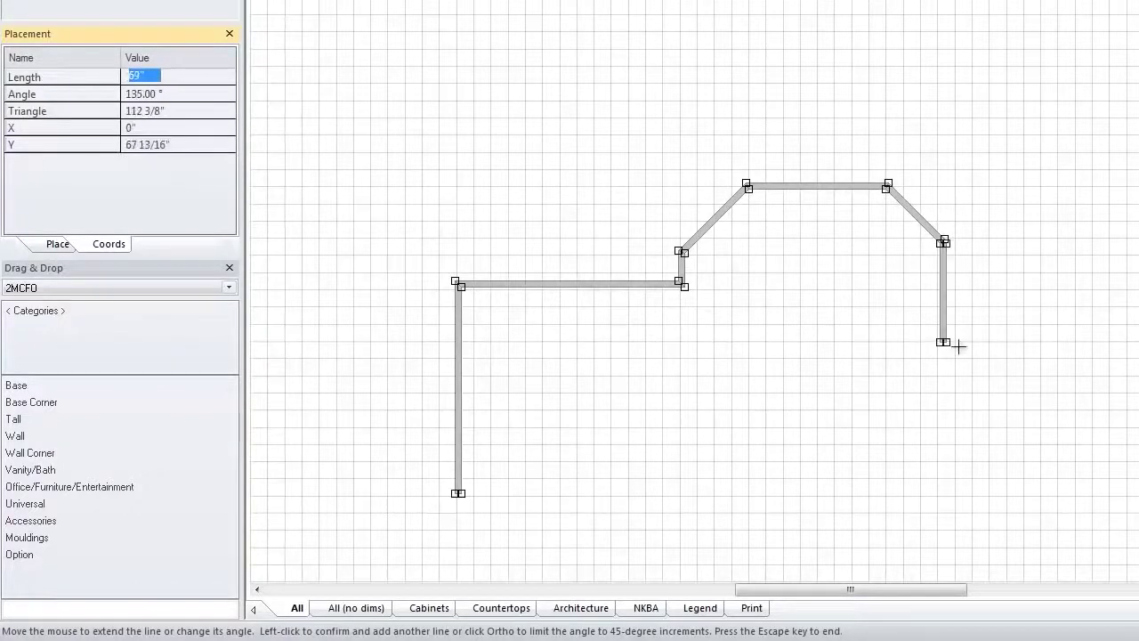
pyautogui.click(944, 422)
pyautogui.click(844, 426)
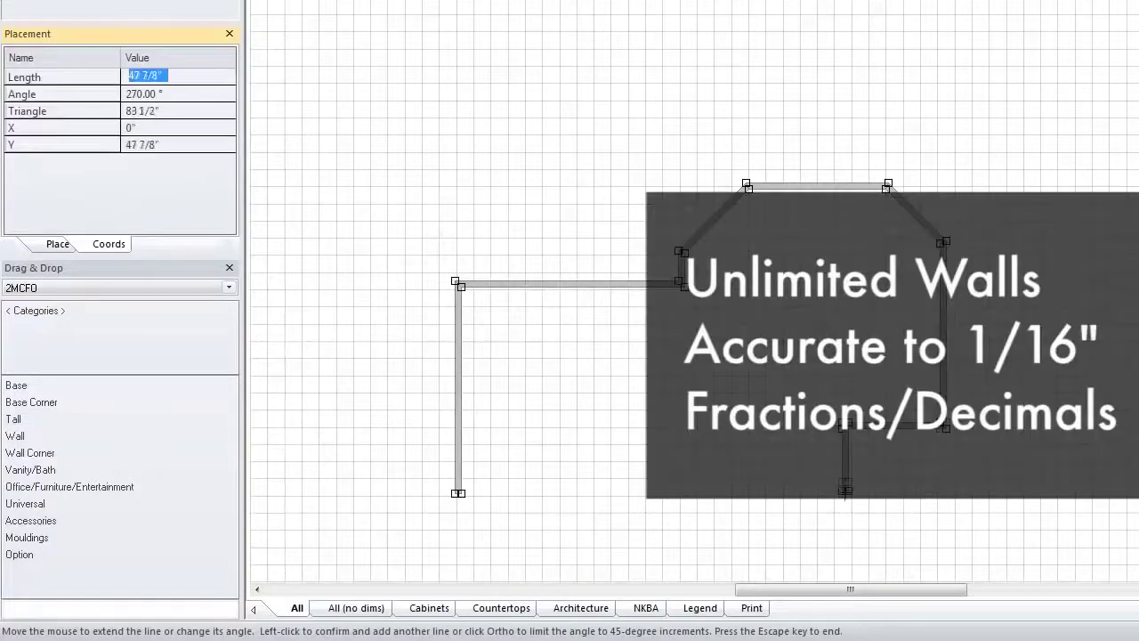
pyautogui.click(846, 505)
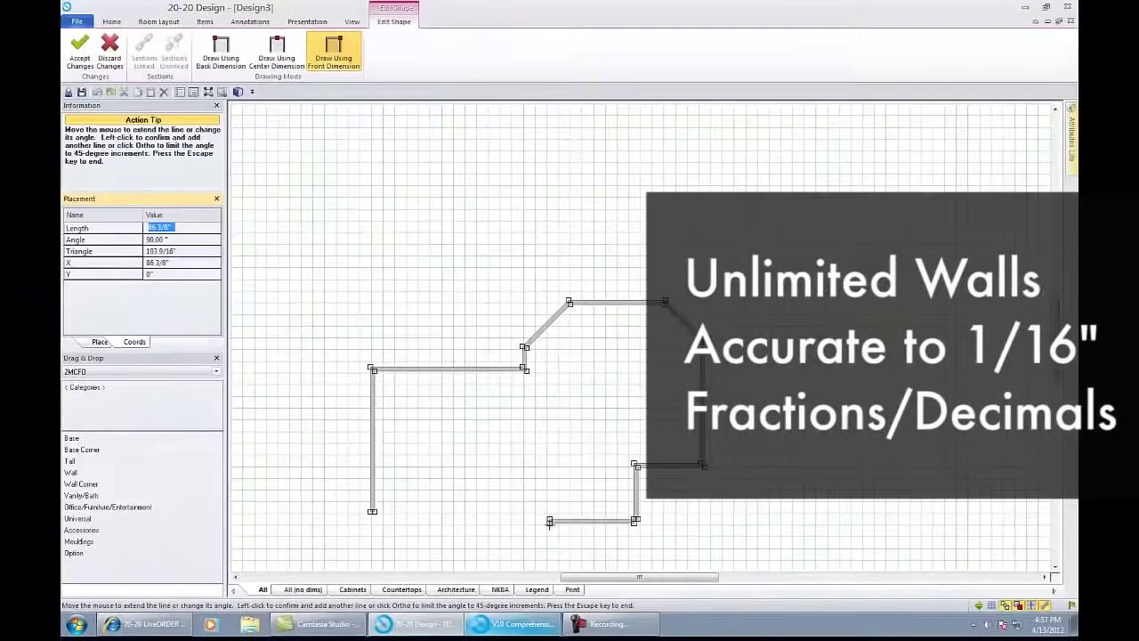
pyautogui.click(549, 523)
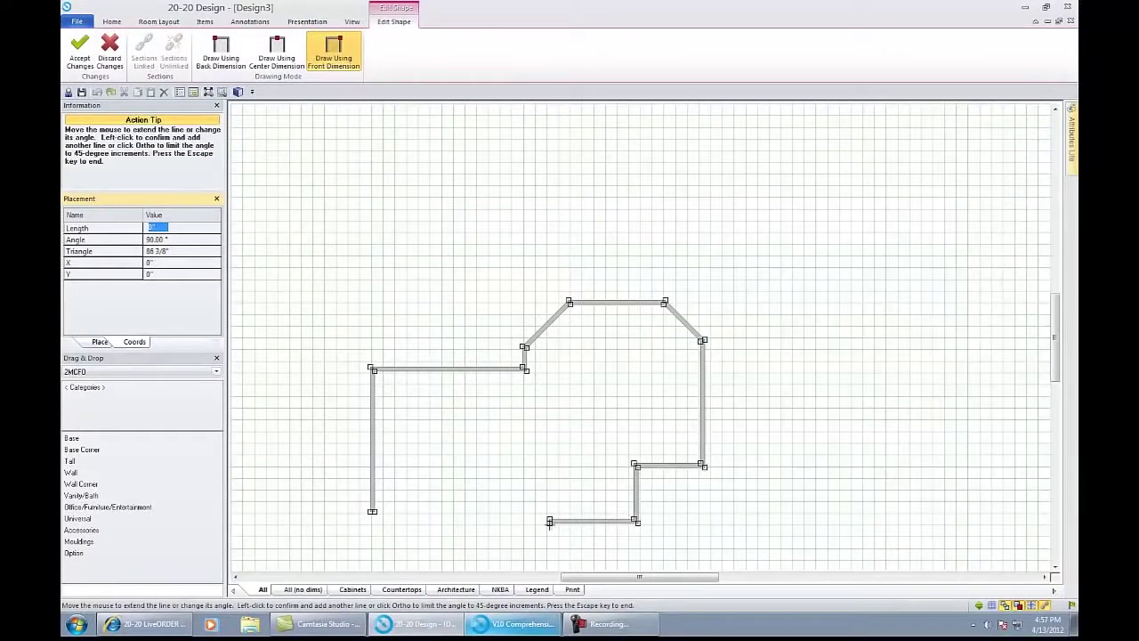
pyautogui.press('Escape')
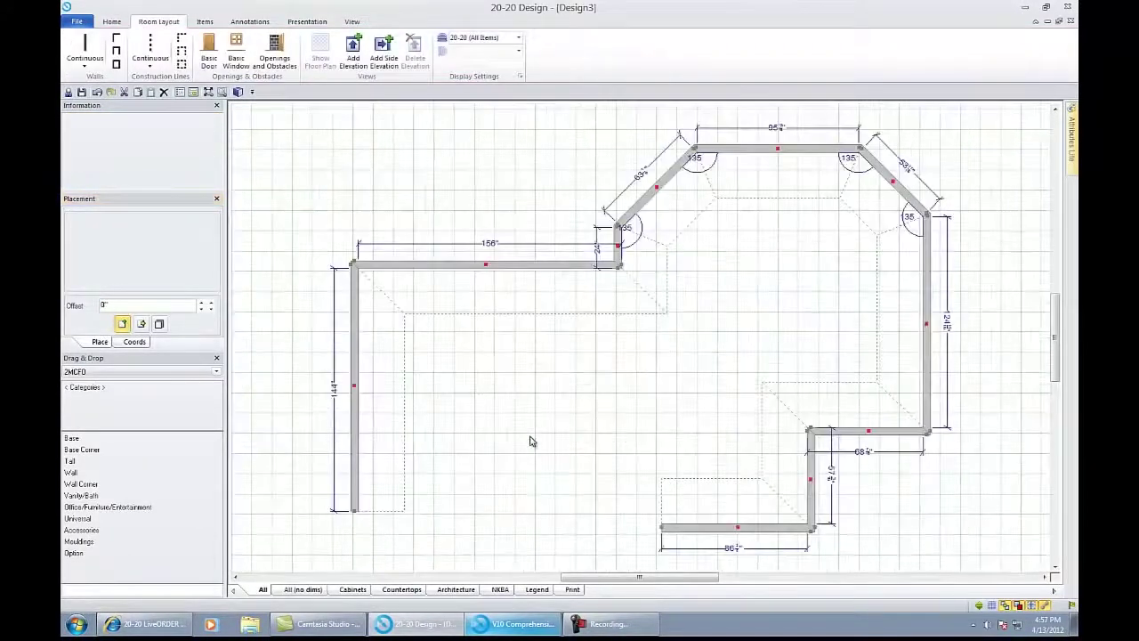
# Step: Select the SAMPLE_F catalog in the Drag & Drop panel
pyautogui.scroll(2, 529, 441)
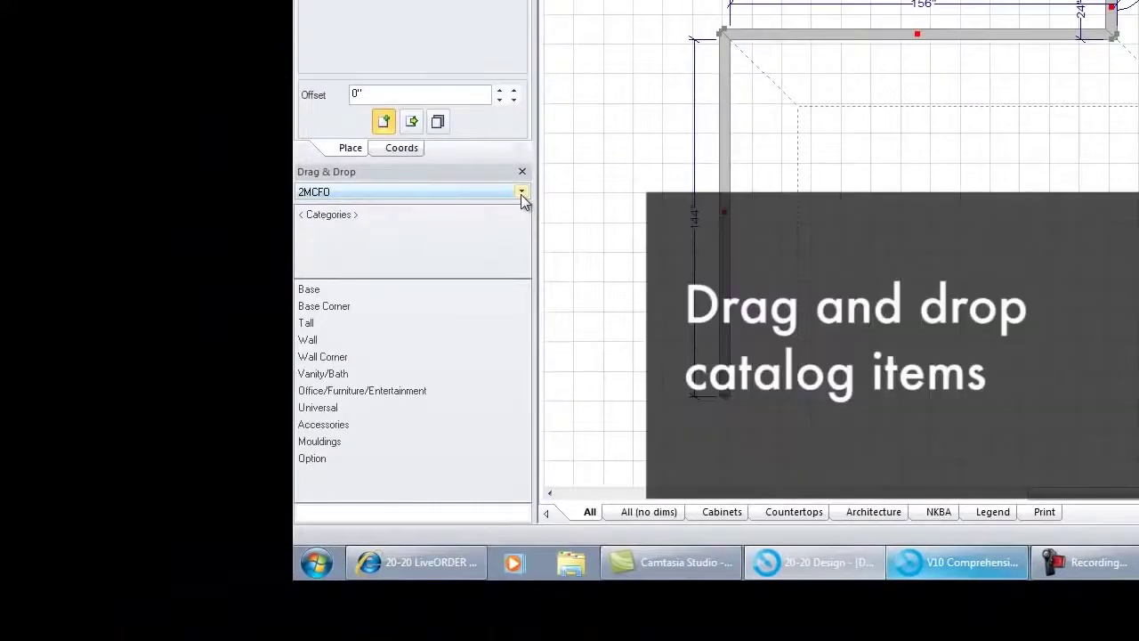
pyautogui.click(521, 192)
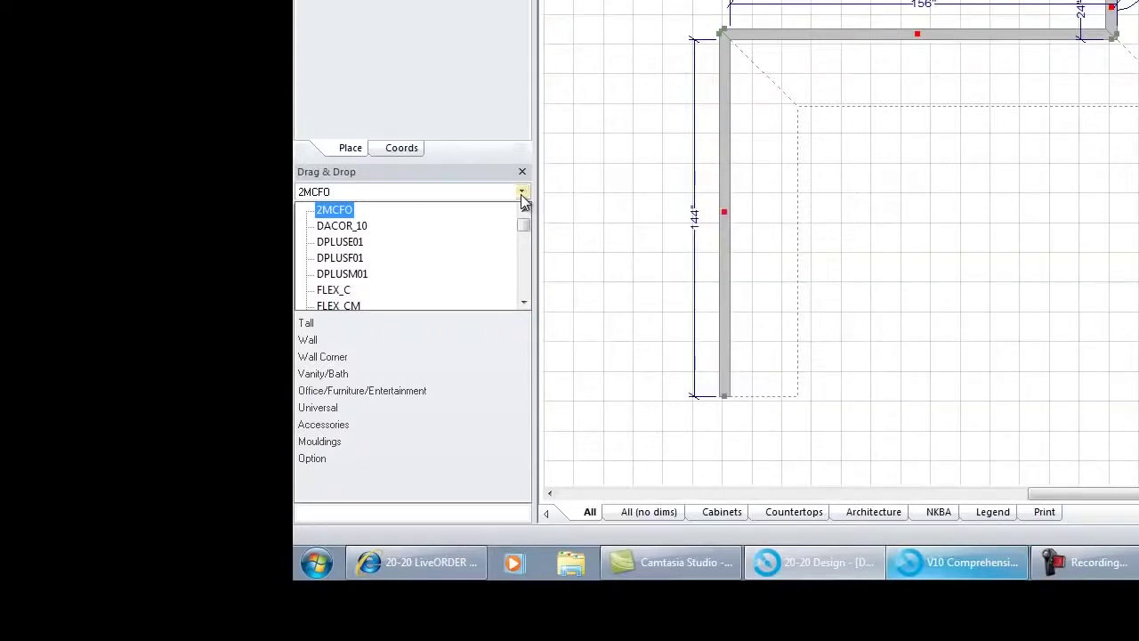
pyautogui.moveTo(527, 224); pyautogui.dragTo(526, 232)
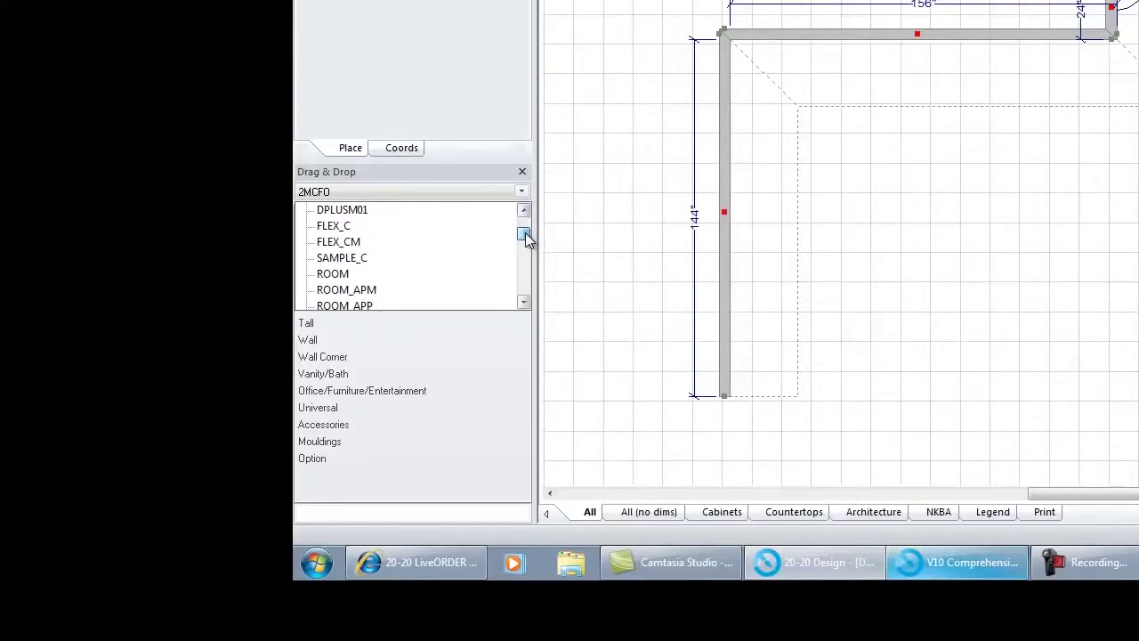
pyautogui.moveTo(526, 233); pyautogui.dragTo(527, 261)
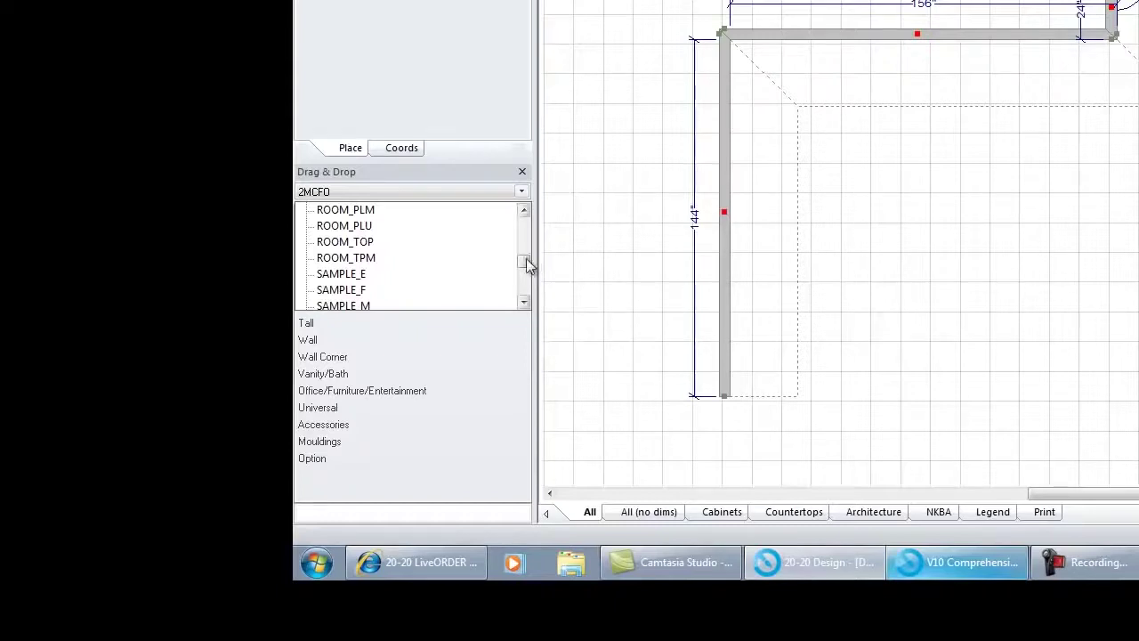
pyautogui.moveTo(526, 262); pyautogui.dragTo(526, 267)
pyautogui.click(460, 271)
pyautogui.click(412, 258)
pyautogui.doubleClick(412, 257)
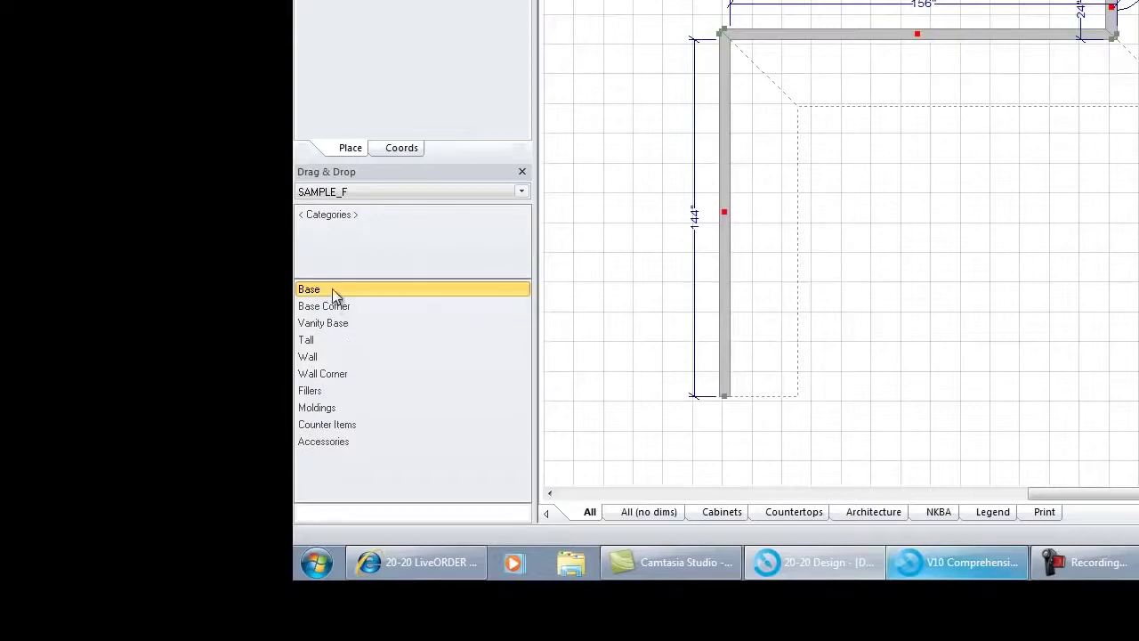
# Step: Open Base > Base Door/Drawer > Base Door/Drawer Standard and pick the B30 cabinet
pyautogui.doubleClick(332, 289)
pyautogui.doubleClick(347, 292)
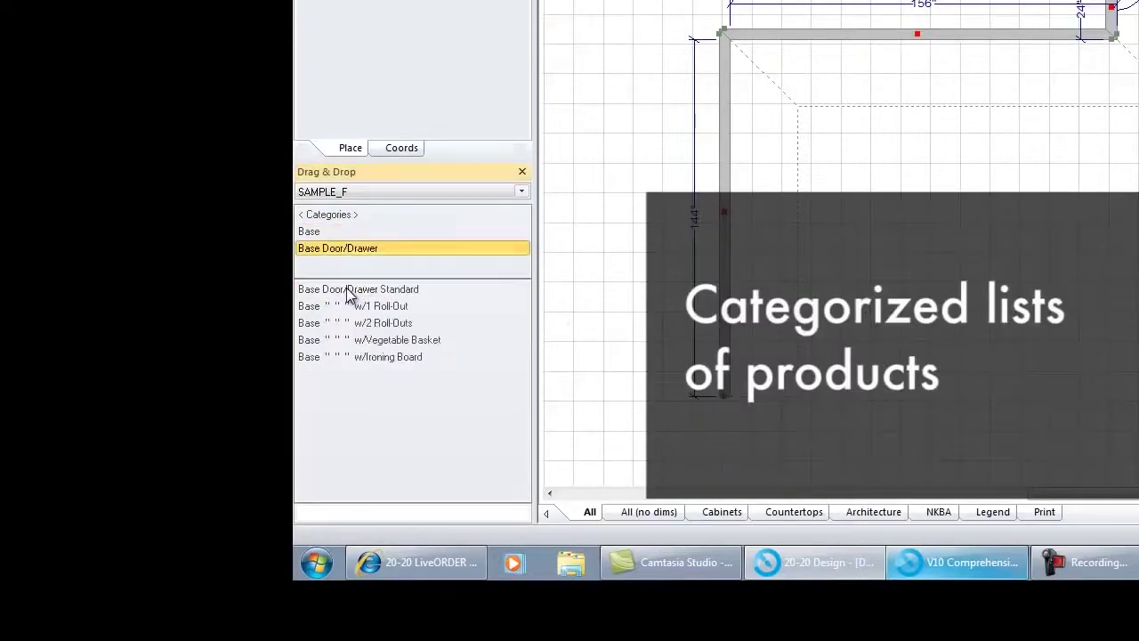
pyautogui.doubleClick(350, 291)
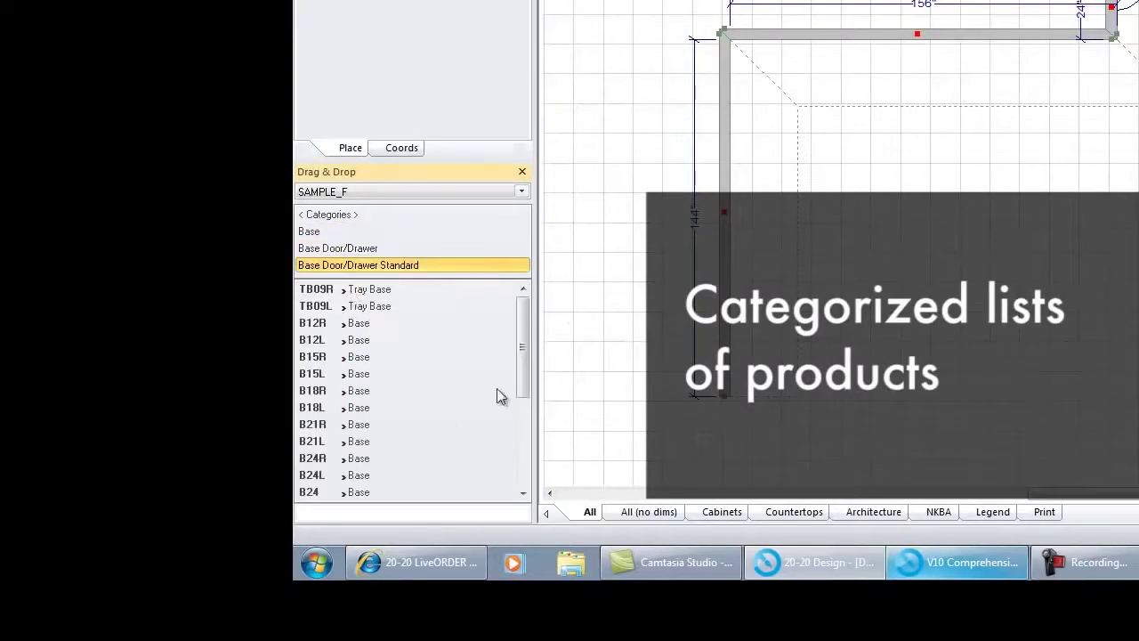
pyautogui.moveTo(524, 351); pyautogui.dragTo(524, 372)
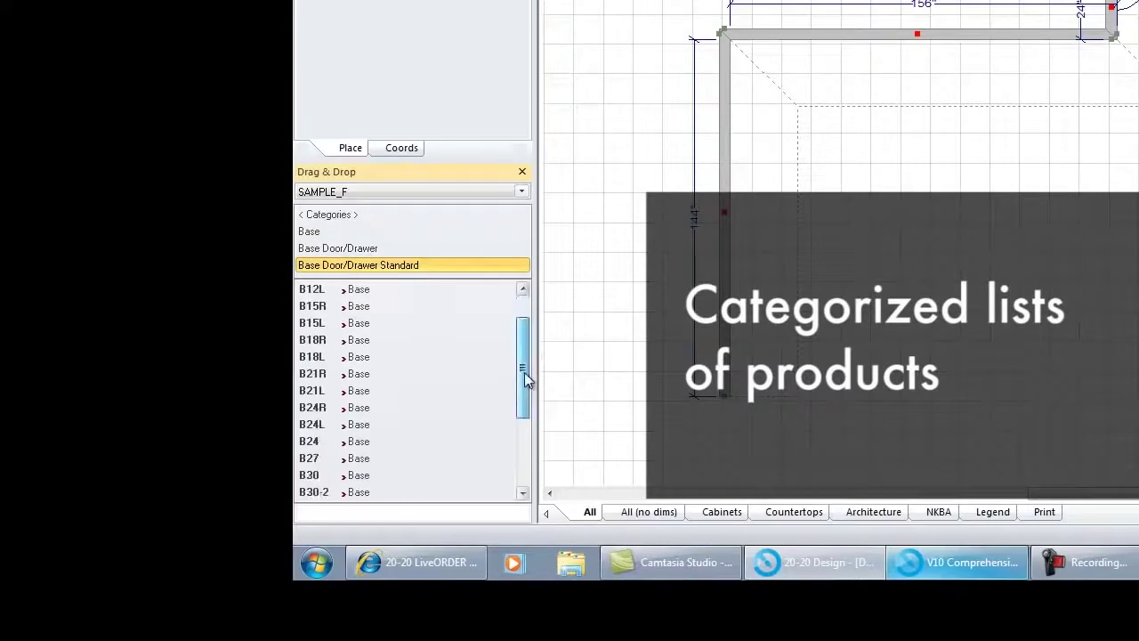
pyautogui.click(350, 480)
# Step: Place B30 centred on the top wall, DB18 beside it, and open DB18's attributes
pyautogui.click(880, 68)
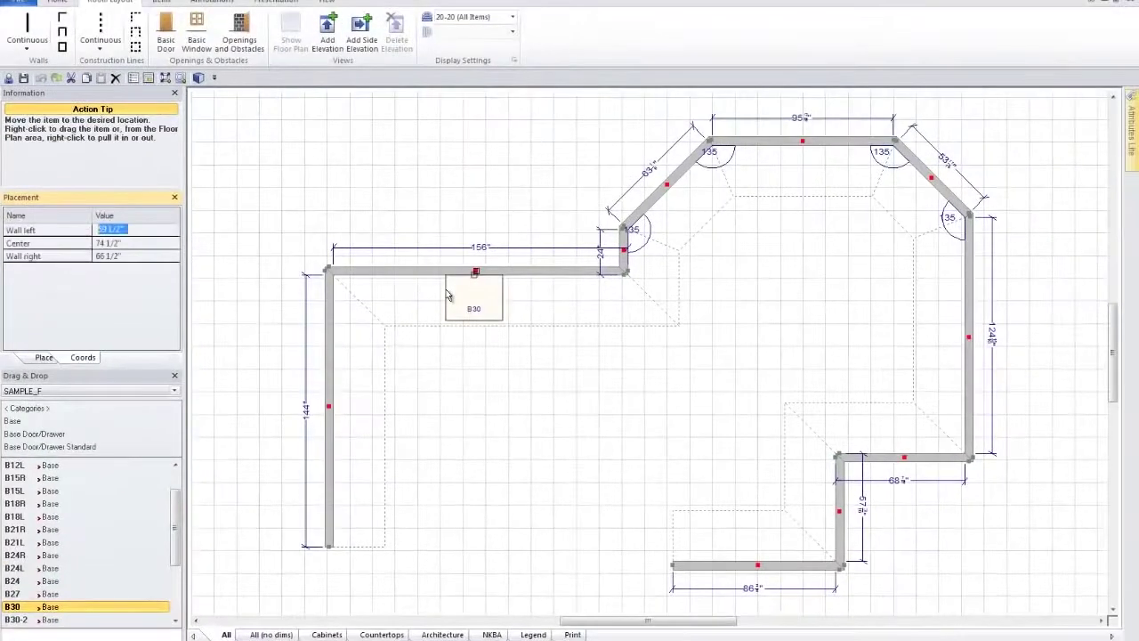
pyautogui.click(448, 295)
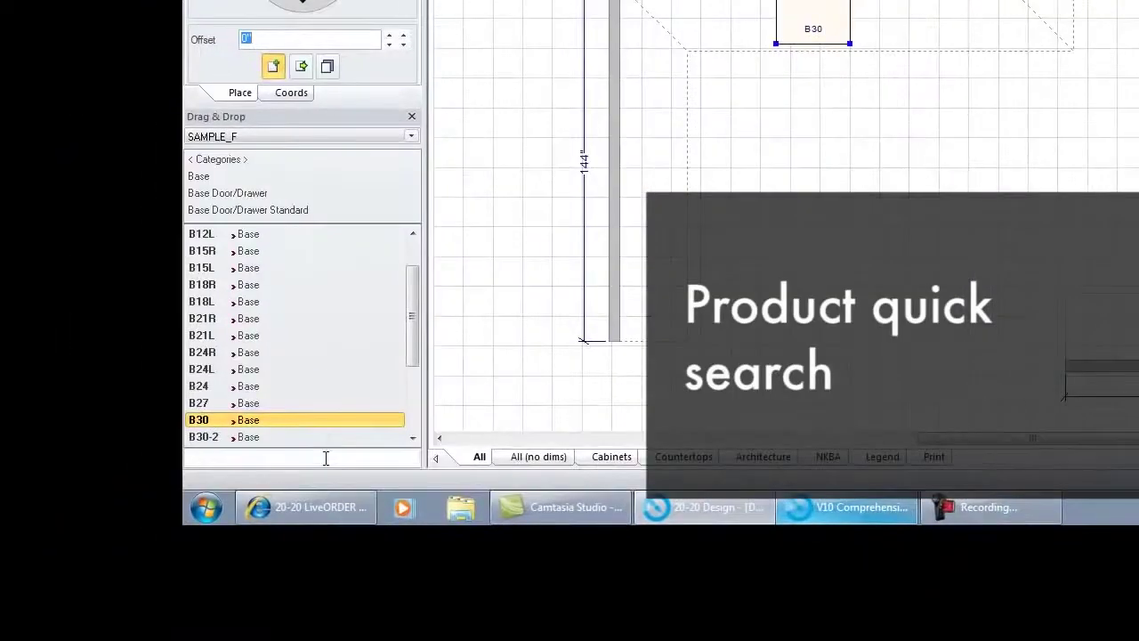
pyautogui.click(325, 458)
pyautogui.write('DB18')
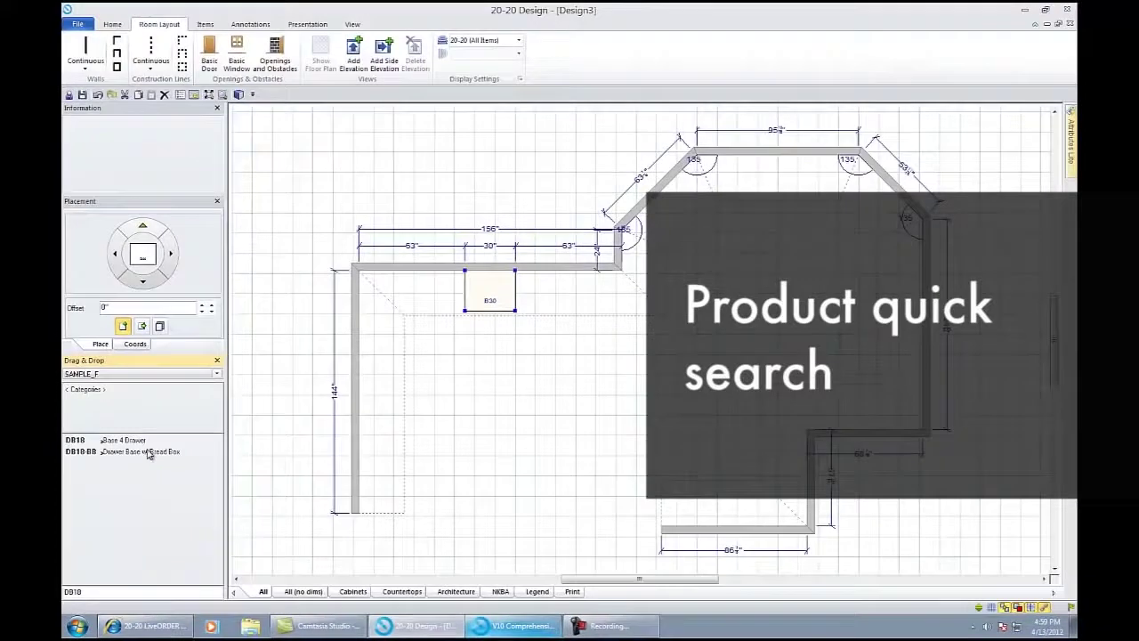
pyautogui.click(147, 440)
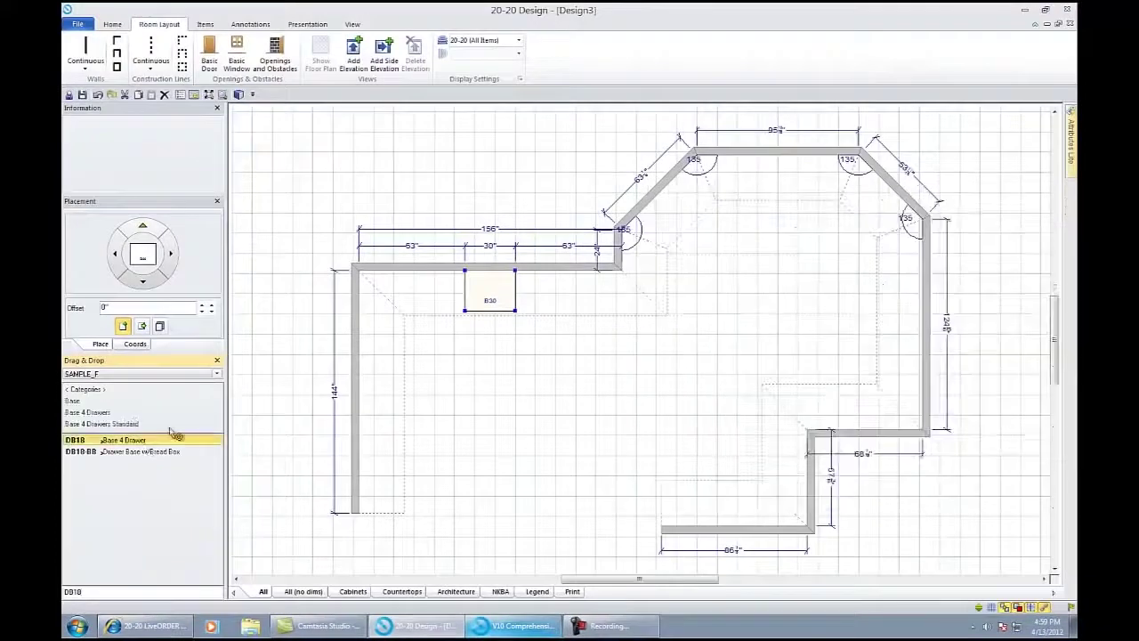
pyautogui.click(513, 279)
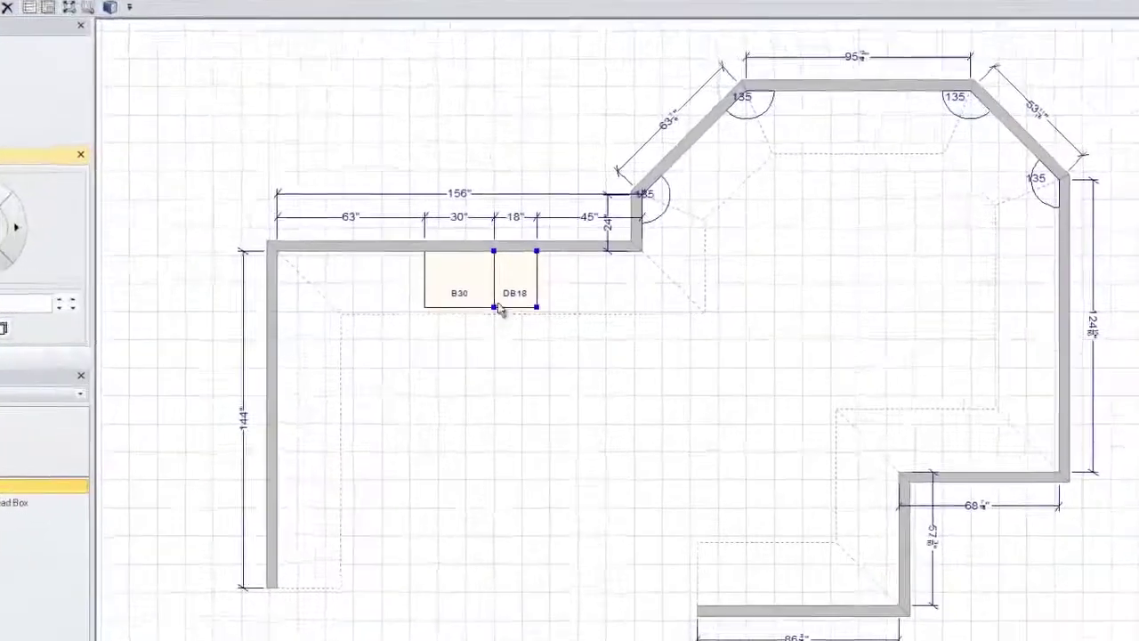
pyautogui.rightClick(522, 286)
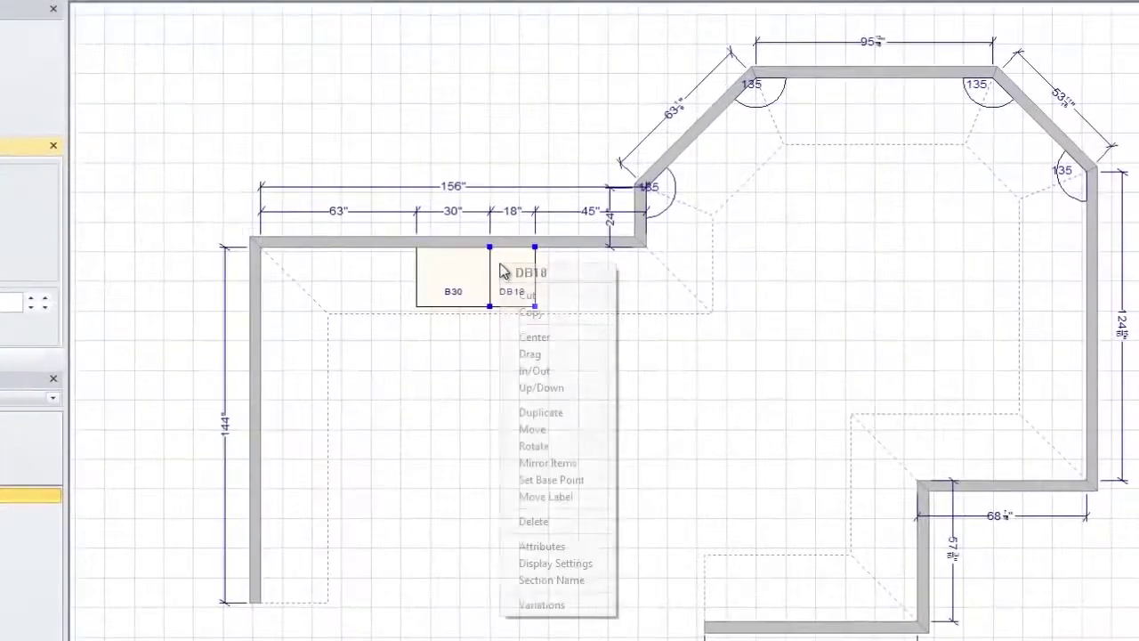
pyautogui.click(598, 544)
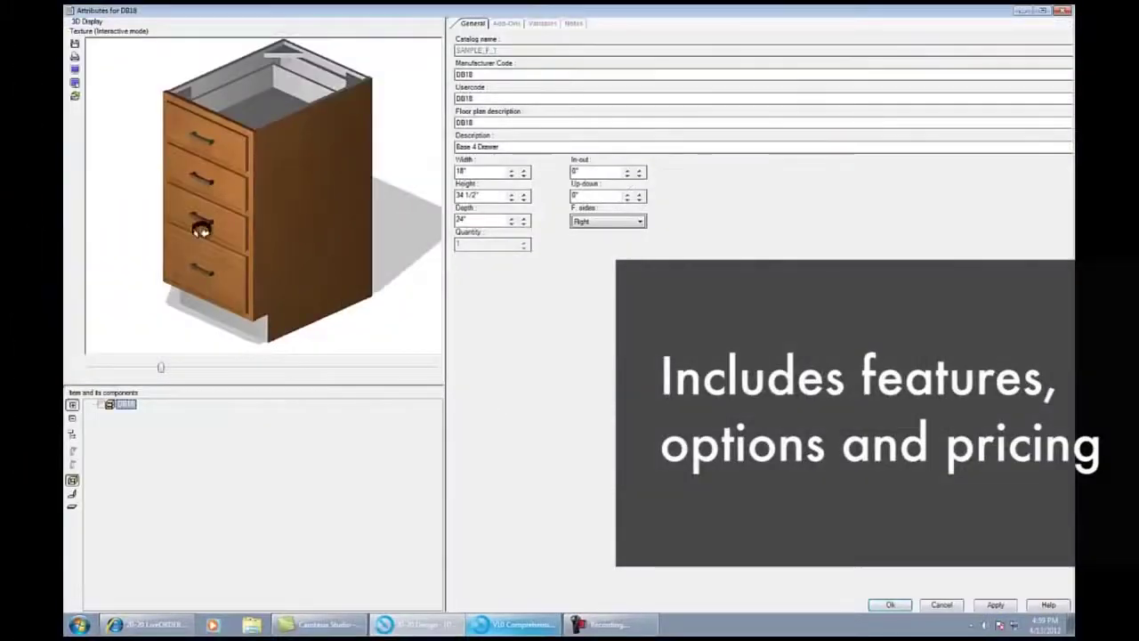
# Step: Add the BDOOR-R Door on Right Side base modification to the DB18 cabinet
pyautogui.moveTo(202, 230); pyautogui.dragTo(212, 201)
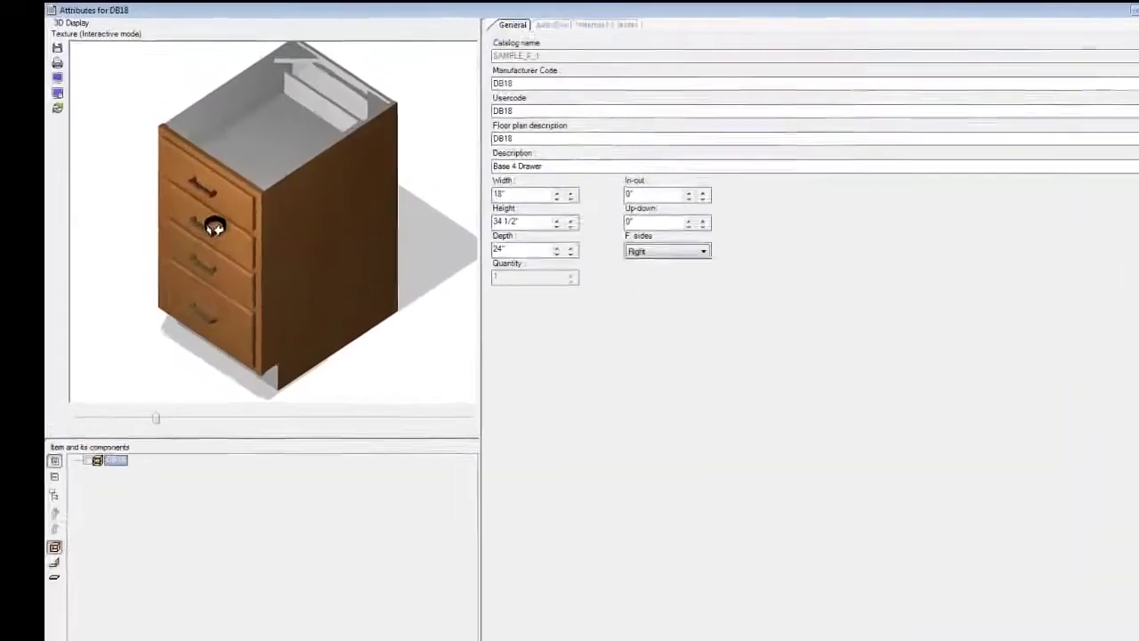
pyautogui.click(552, 24)
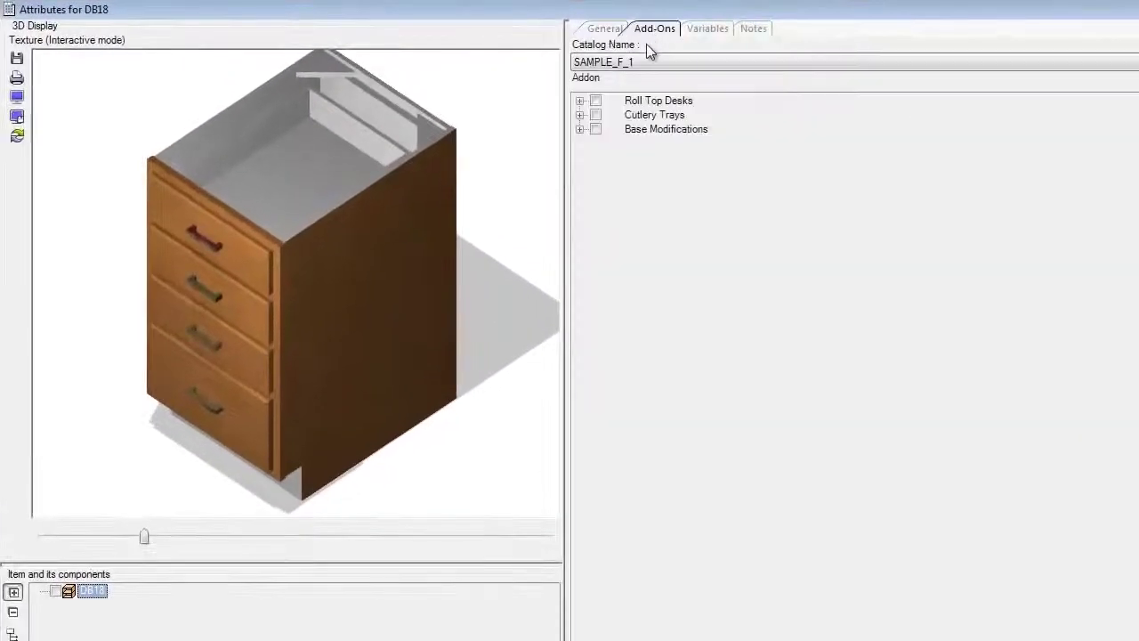
pyautogui.click(579, 129)
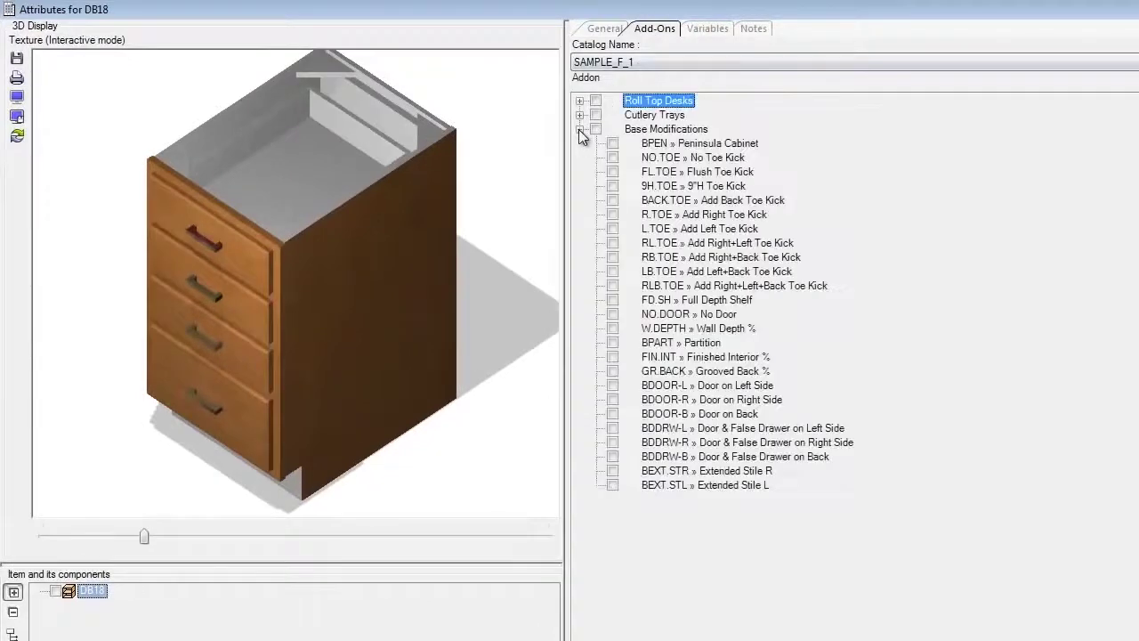
pyautogui.click(612, 400)
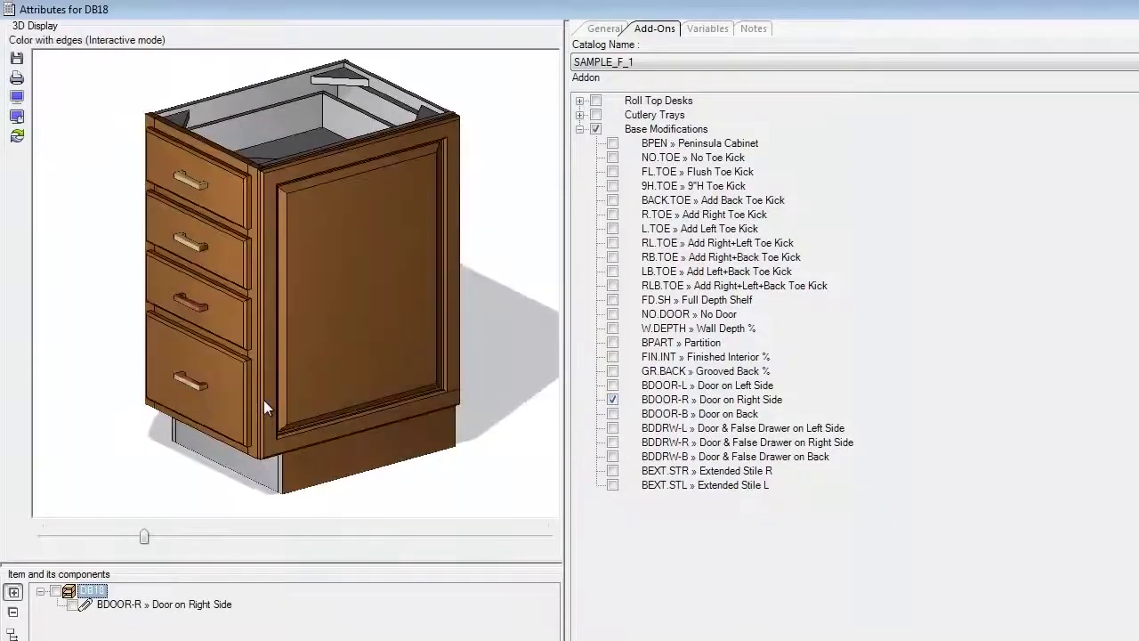
pyautogui.moveTo(264, 400)
pyautogui.mouseDown()
pyautogui.moveTo(400, 396)
pyautogui.moveTo(471, 377)
pyautogui.moveTo(453, 422)
pyautogui.moveTo(300, 399)
pyautogui.moveTo(278, 385)
pyautogui.mouseUp()
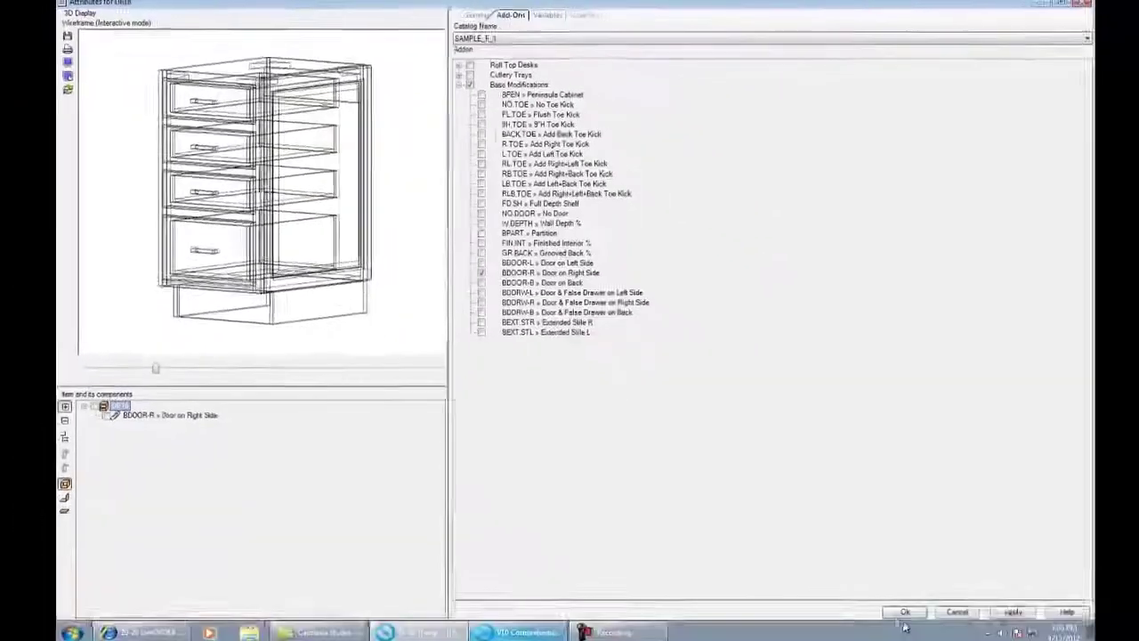
pyautogui.click(905, 612)
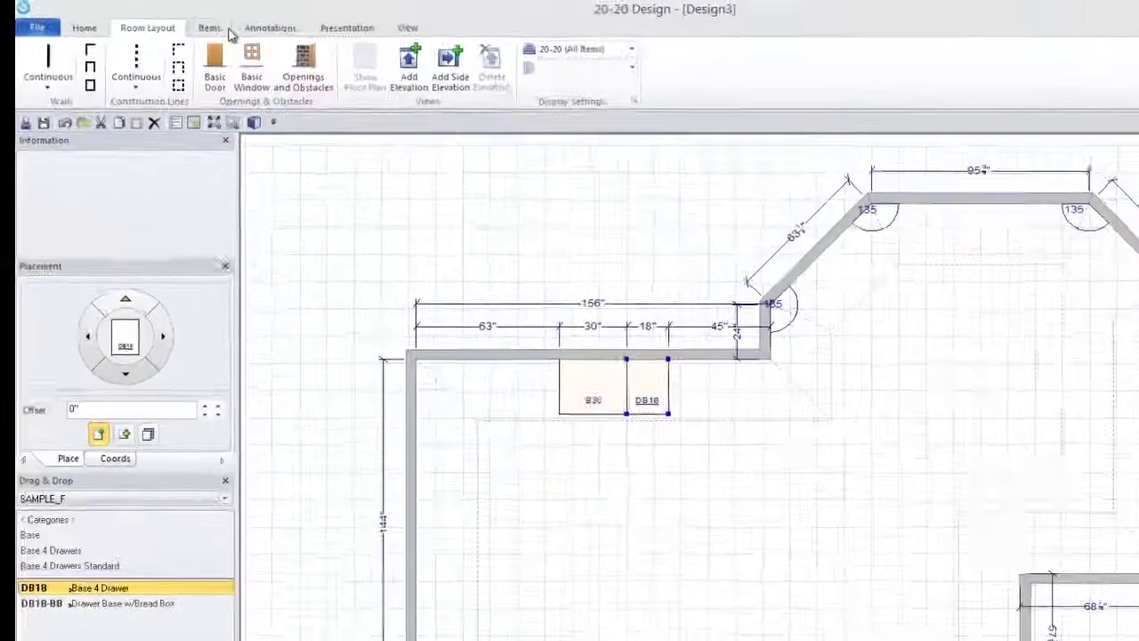
pyautogui.click(212, 17)
# Step: Search Google 3D Warehouse for 'kitchen chair' and open 'kitchen chair with arms'
pyautogui.click(30, 71)
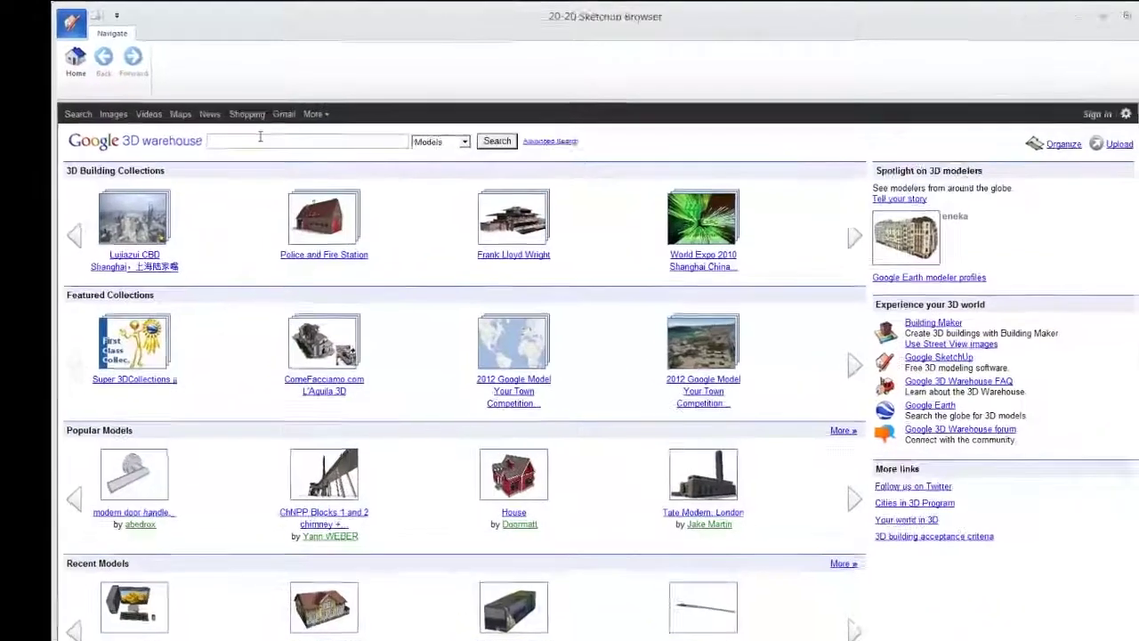
pyautogui.write('chen chair')
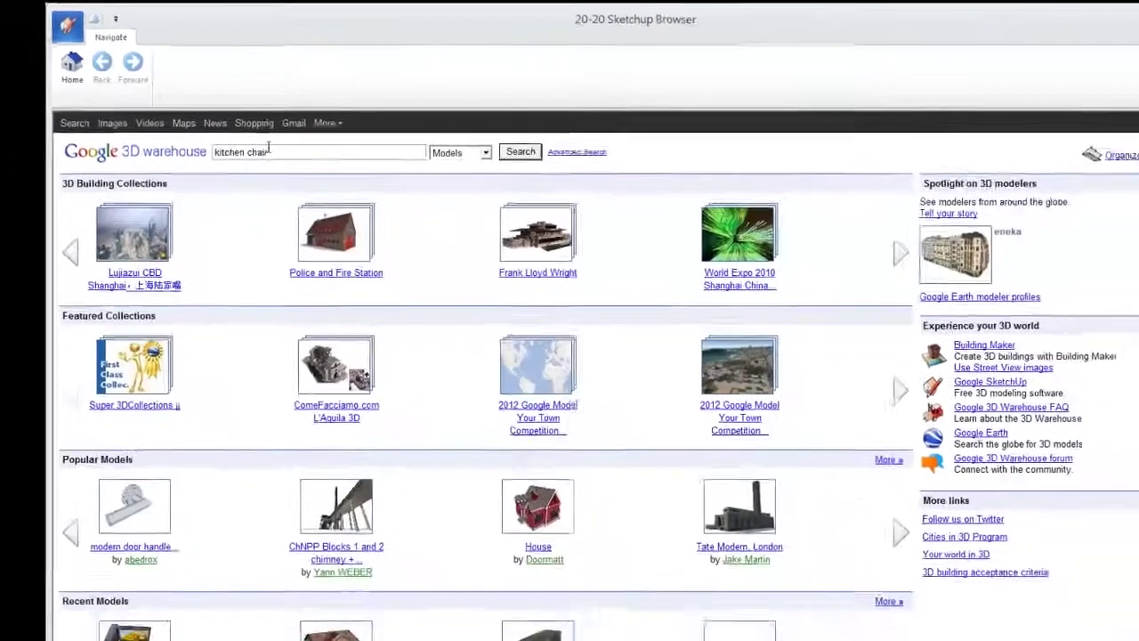
pyautogui.press('Return')
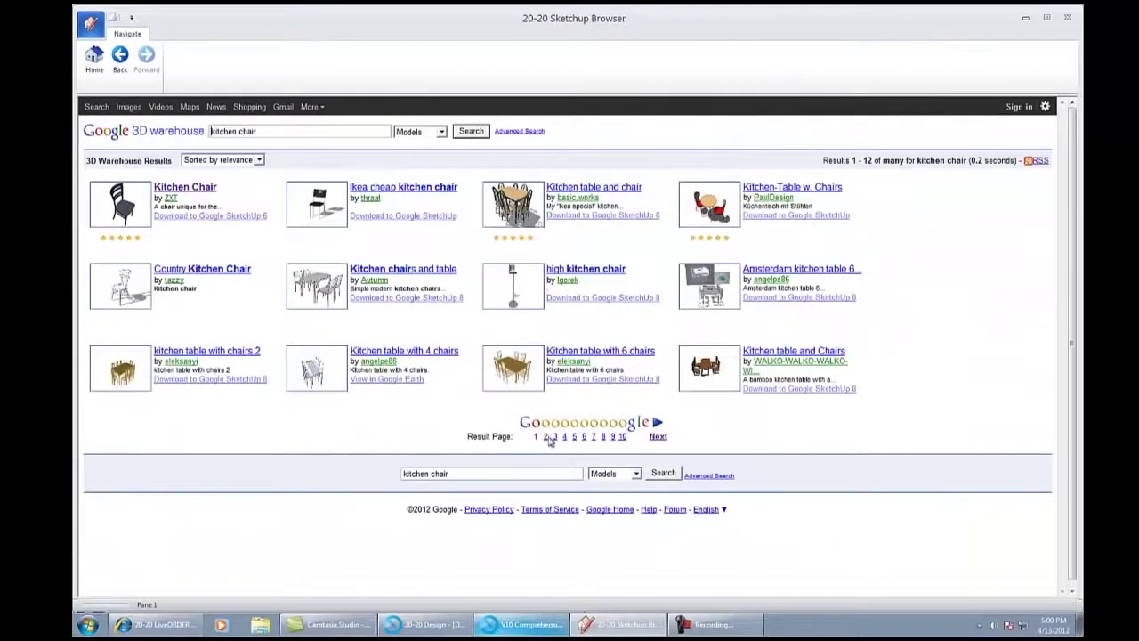
pyautogui.click(545, 436)
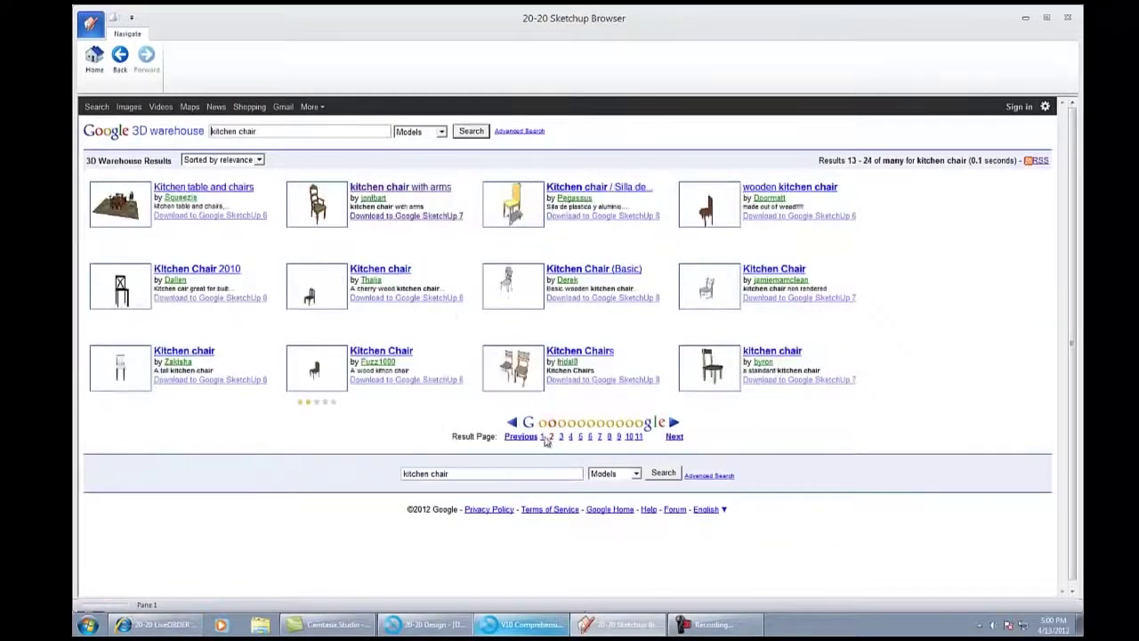
pyautogui.click(400, 190)
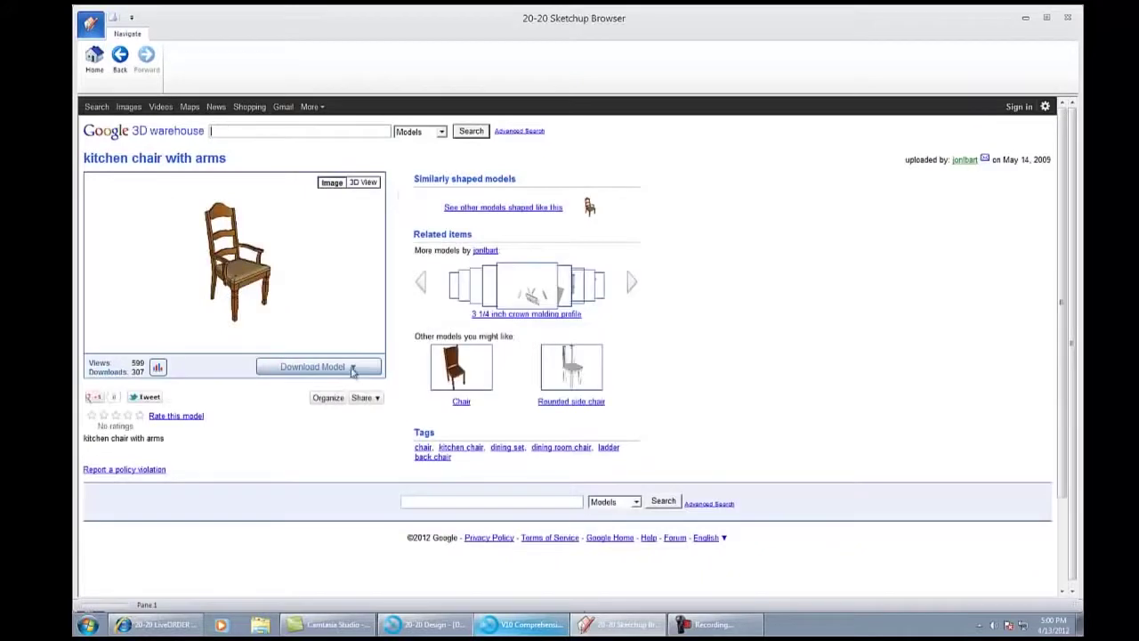
# Step: Download the chair in SketchUp 7 format and place it on the kitchen floor
pyautogui.click(345, 367)
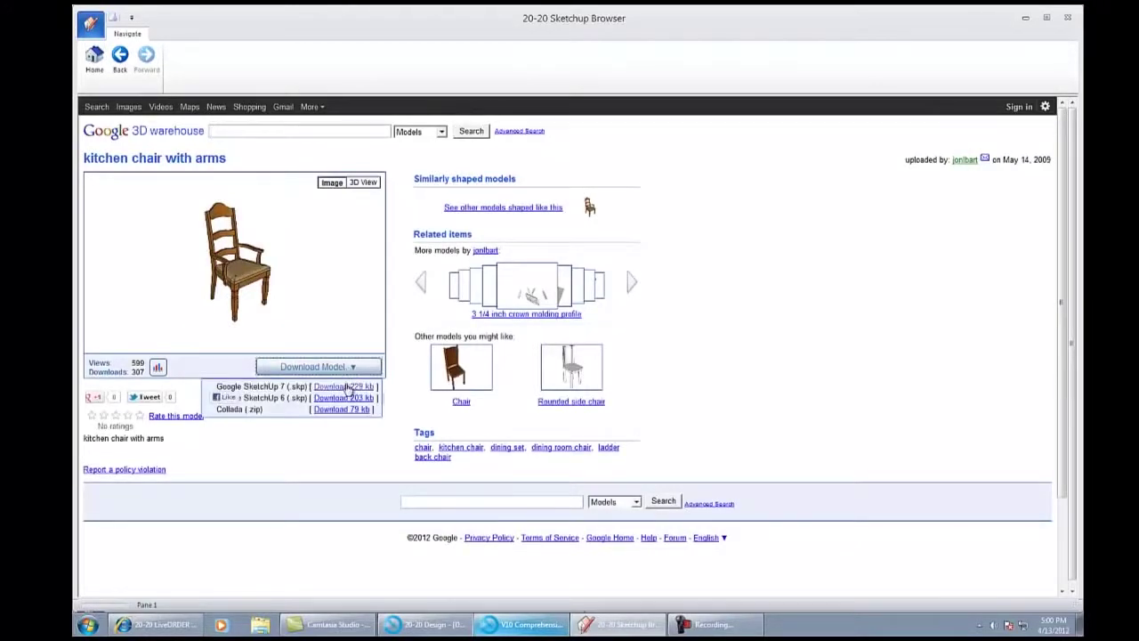
pyautogui.click(345, 386)
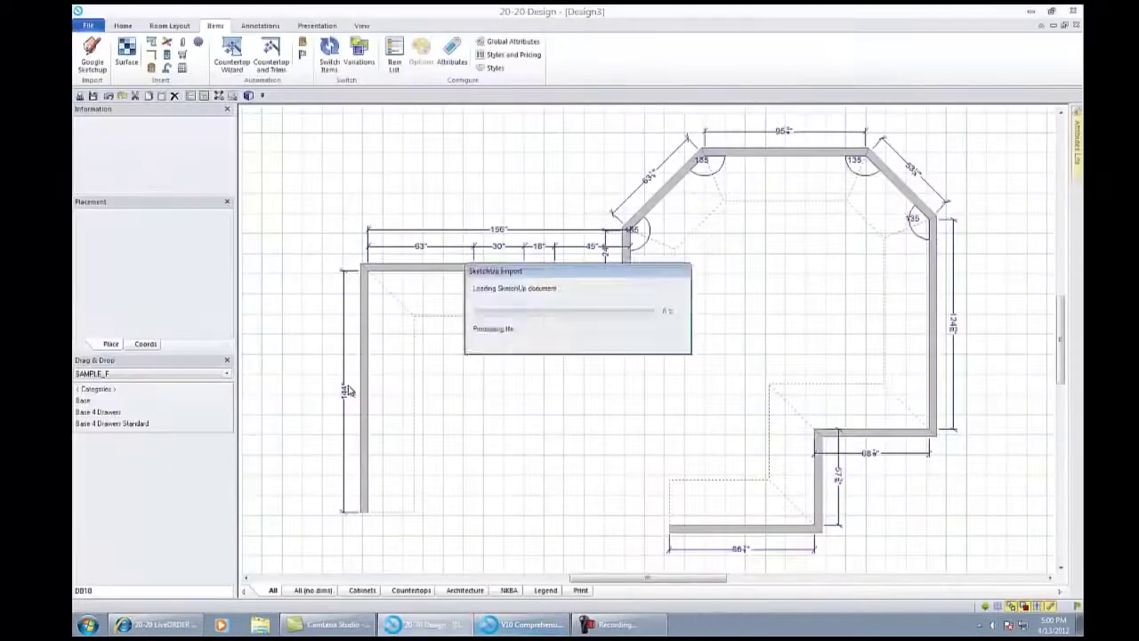
pyautogui.click(633, 367)
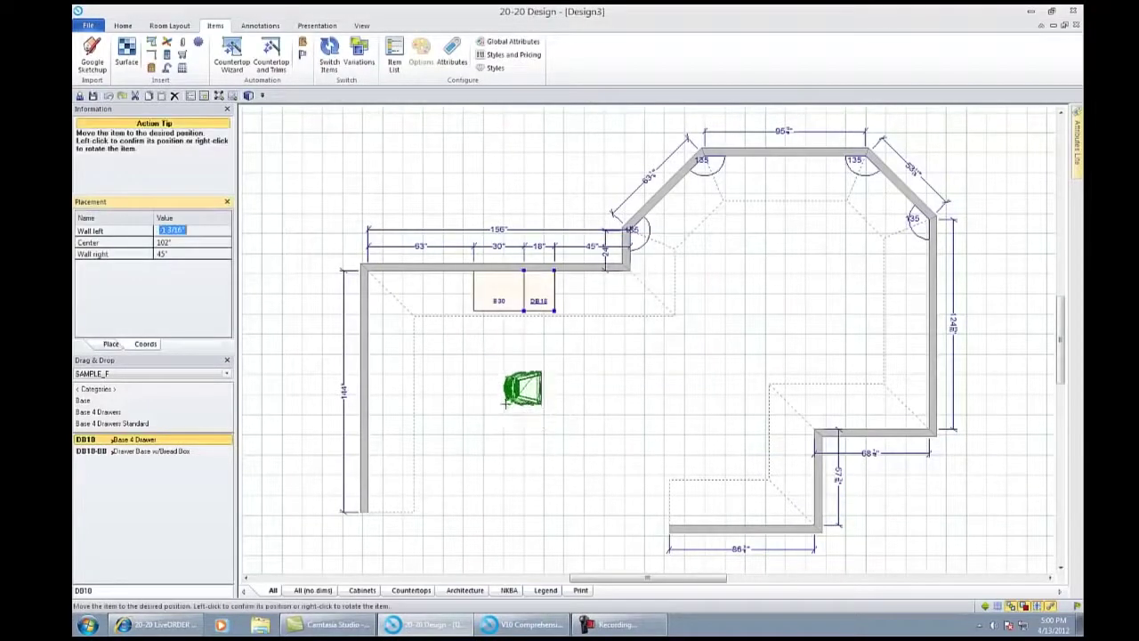
pyautogui.click(522, 392)
# Step: Open the imported chair's Attributes on the Variables tab
pyautogui.rightClick(523, 389)
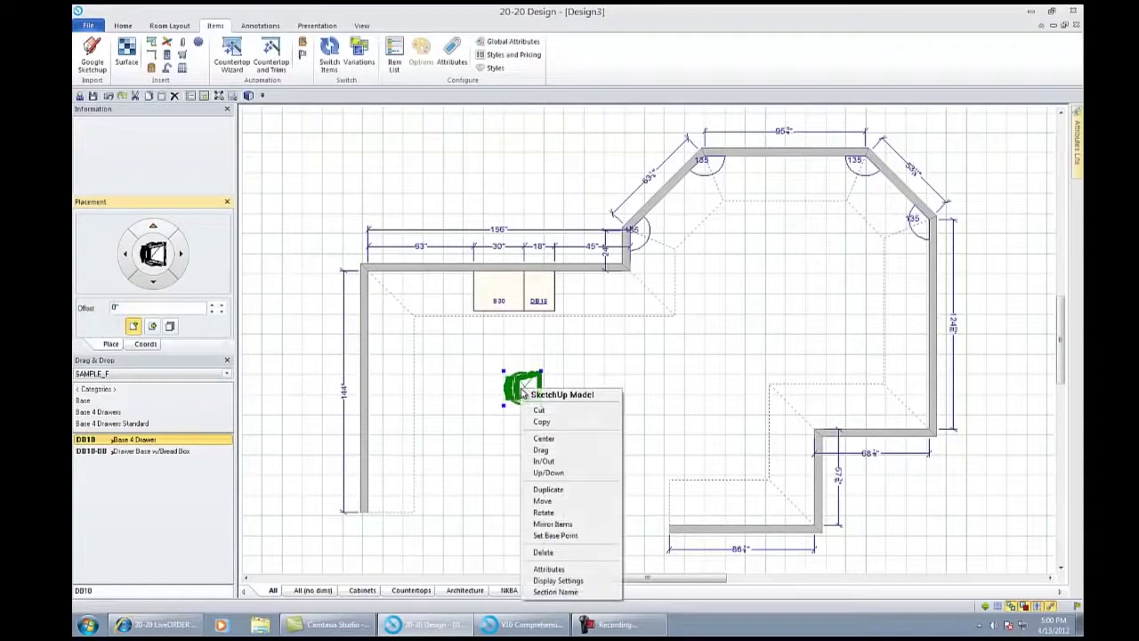
pyautogui.click(568, 570)
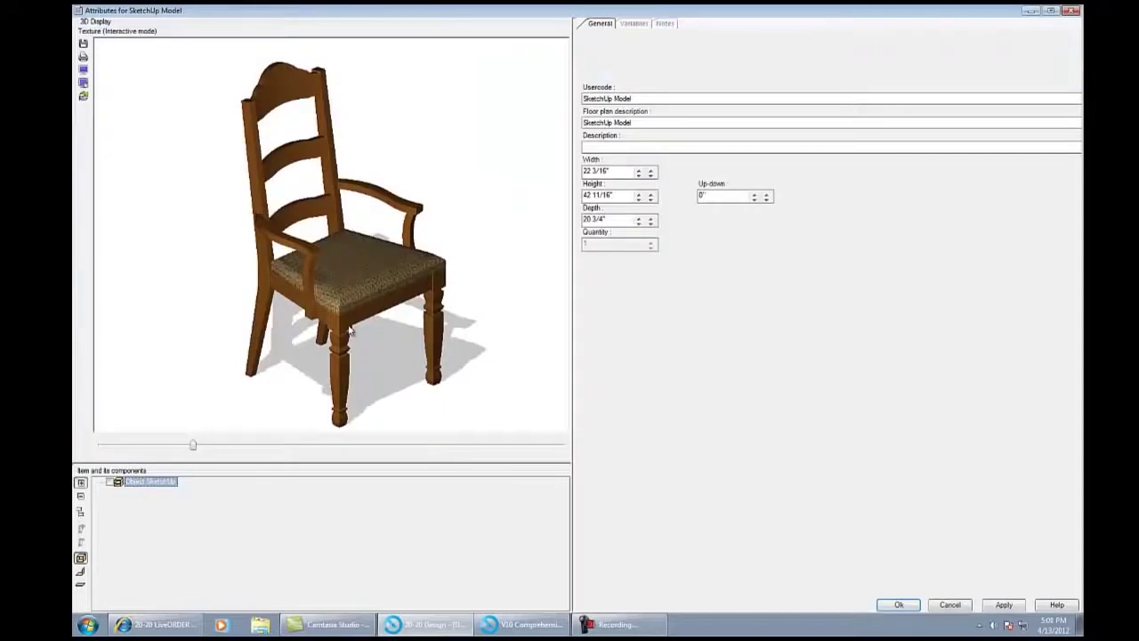
pyautogui.moveTo(349, 331); pyautogui.dragTo(327, 309)
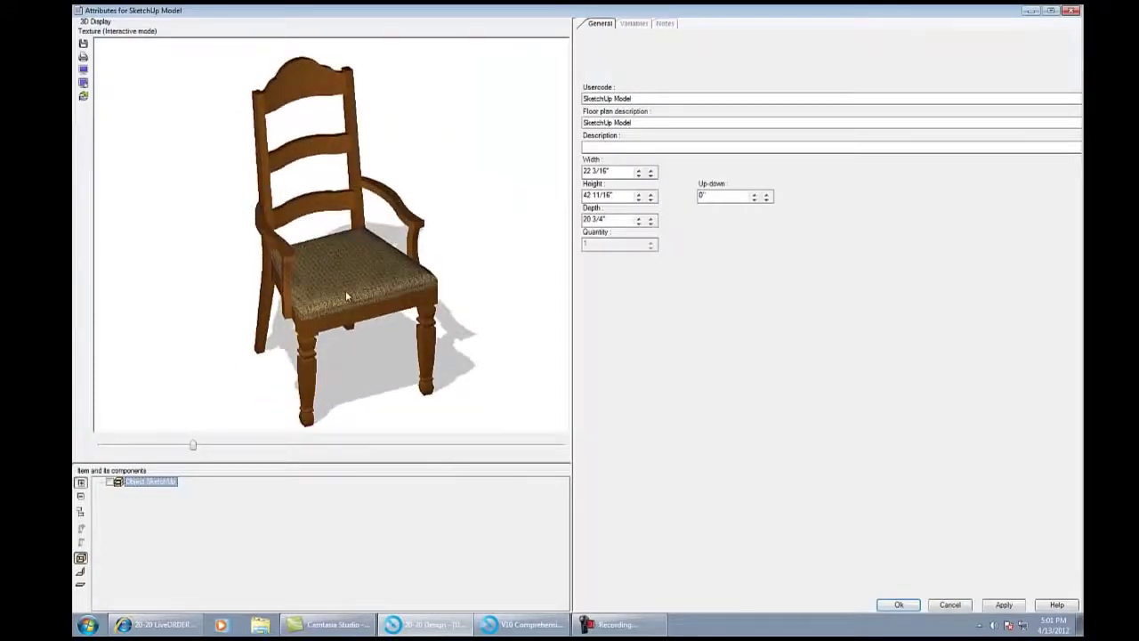
pyautogui.scroll(5, 347, 296)
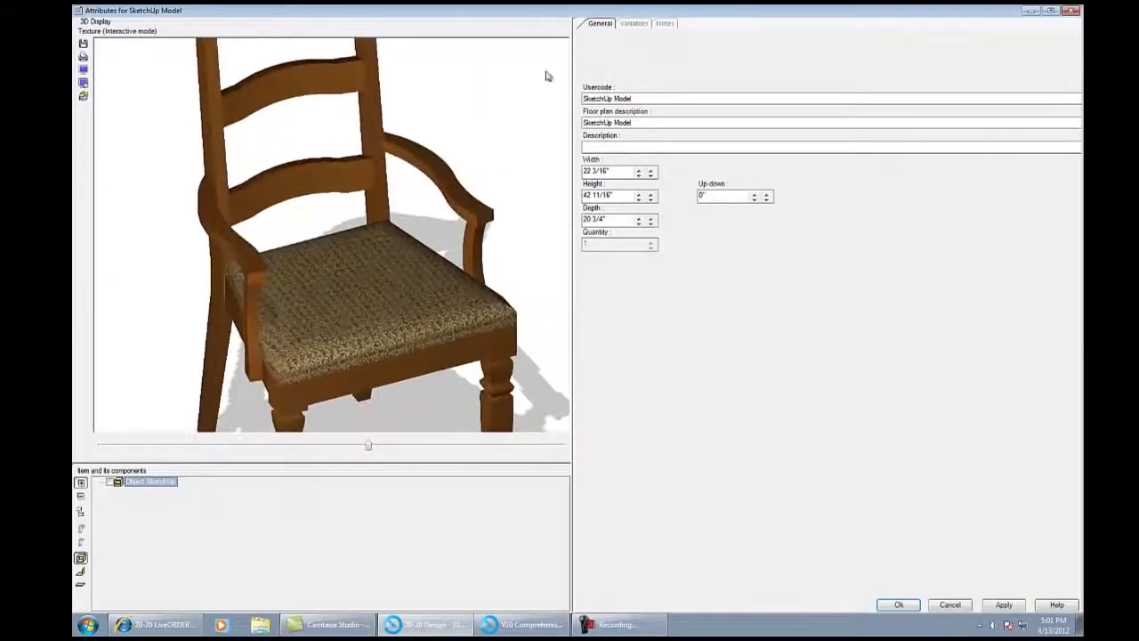
pyautogui.click(635, 23)
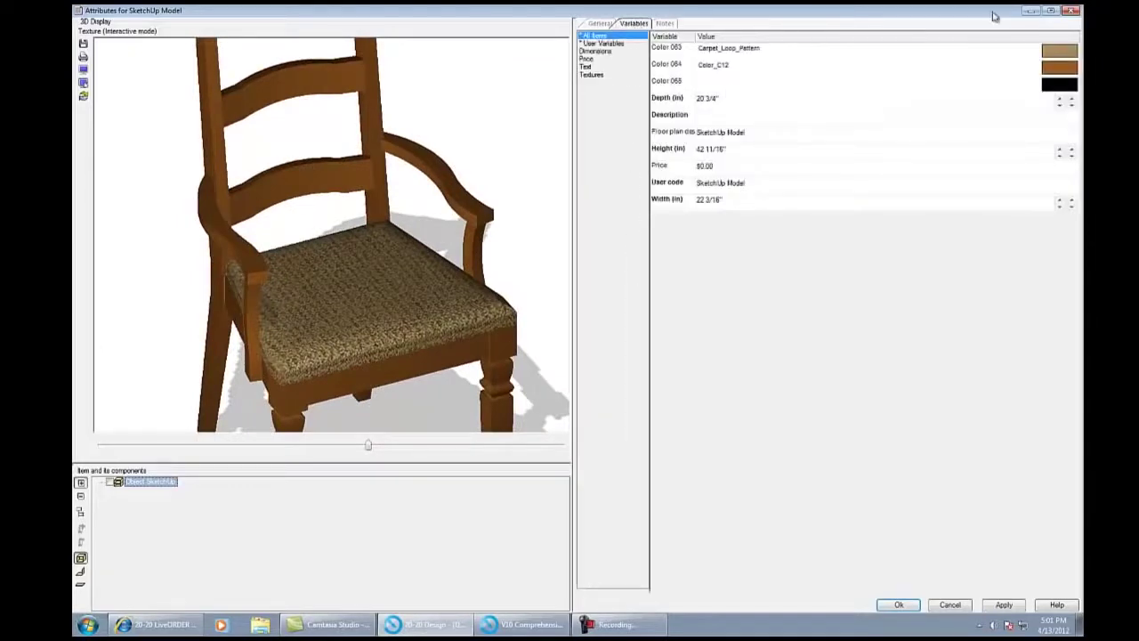
# Step: Set the seat material to COMMON > Fabric > Alpha Vision > Black & Beige Checkers
pyautogui.click(959, 82)
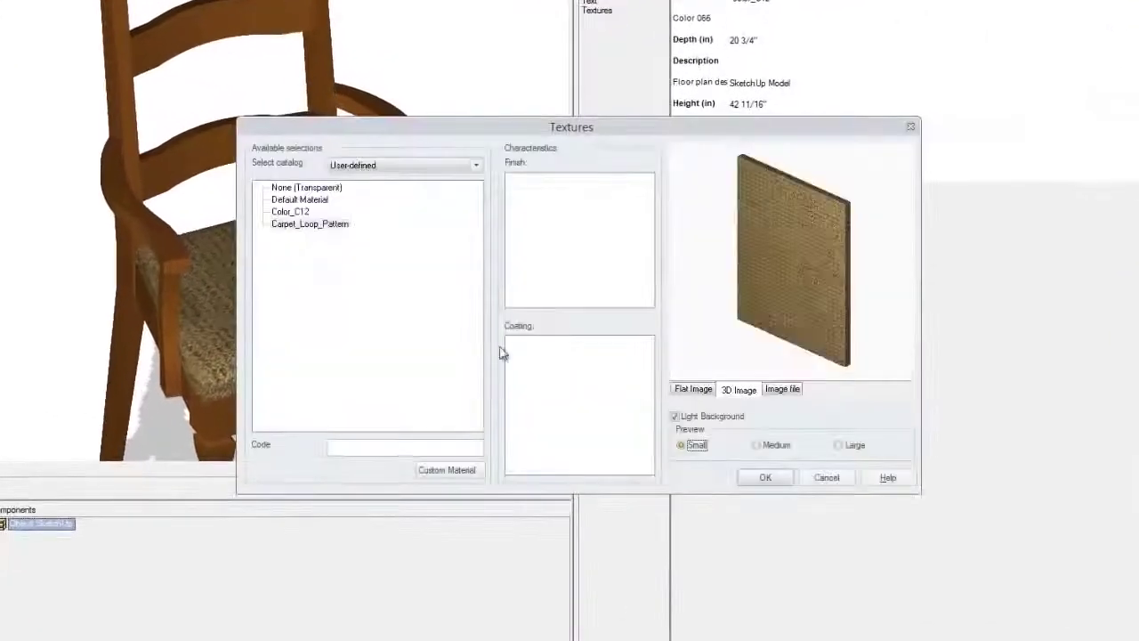
pyautogui.click(475, 165)
pyautogui.click(460, 199)
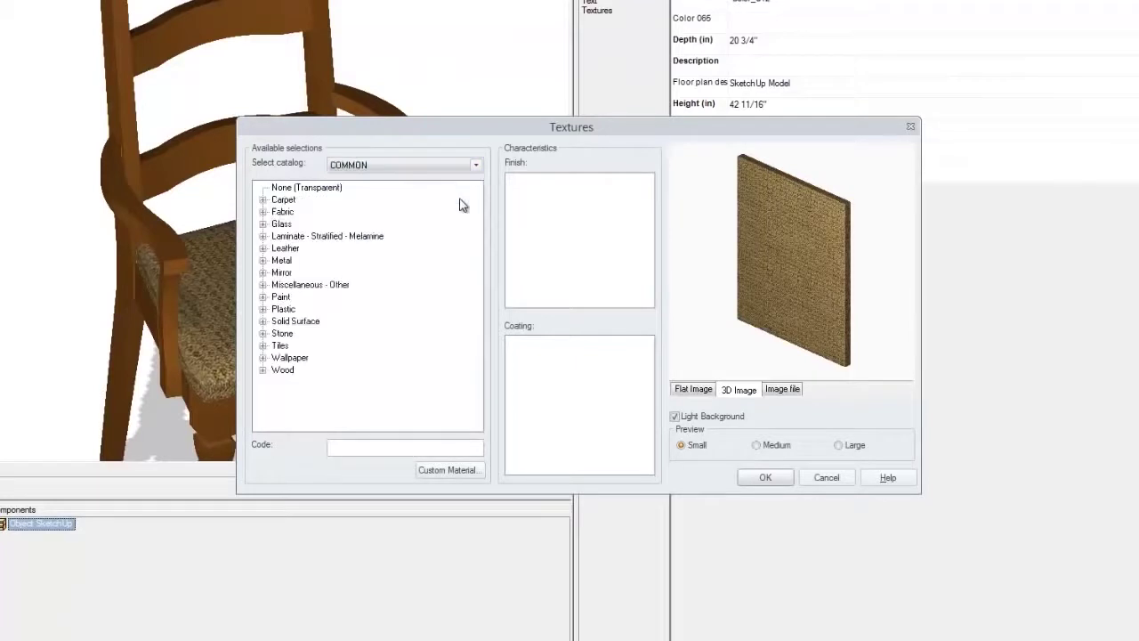
pyautogui.click(263, 213)
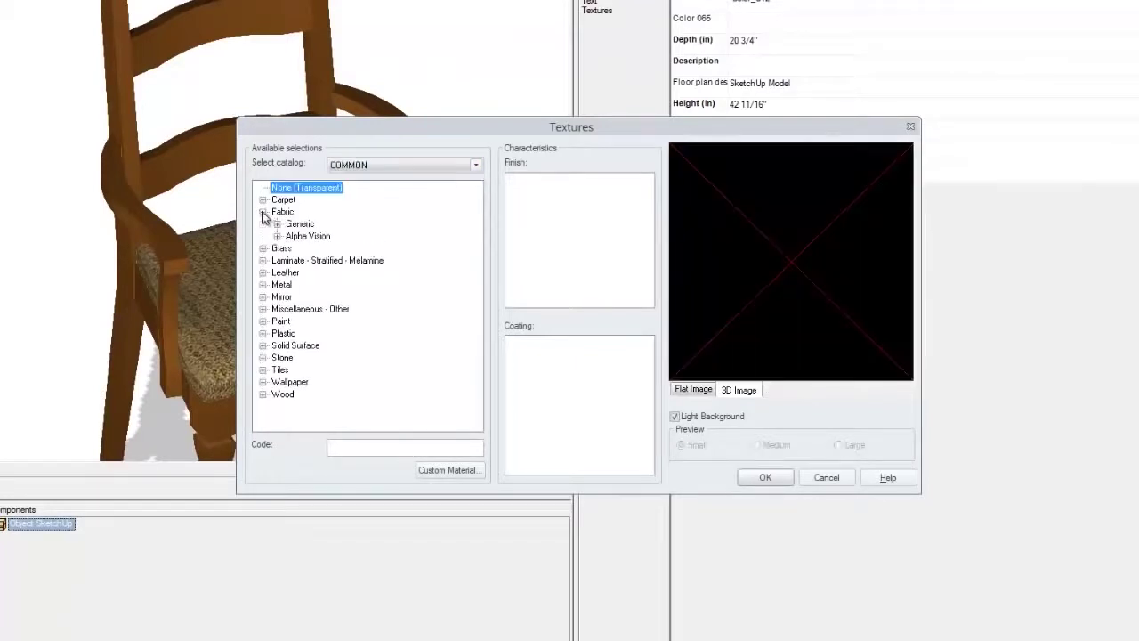
pyautogui.click(276, 236)
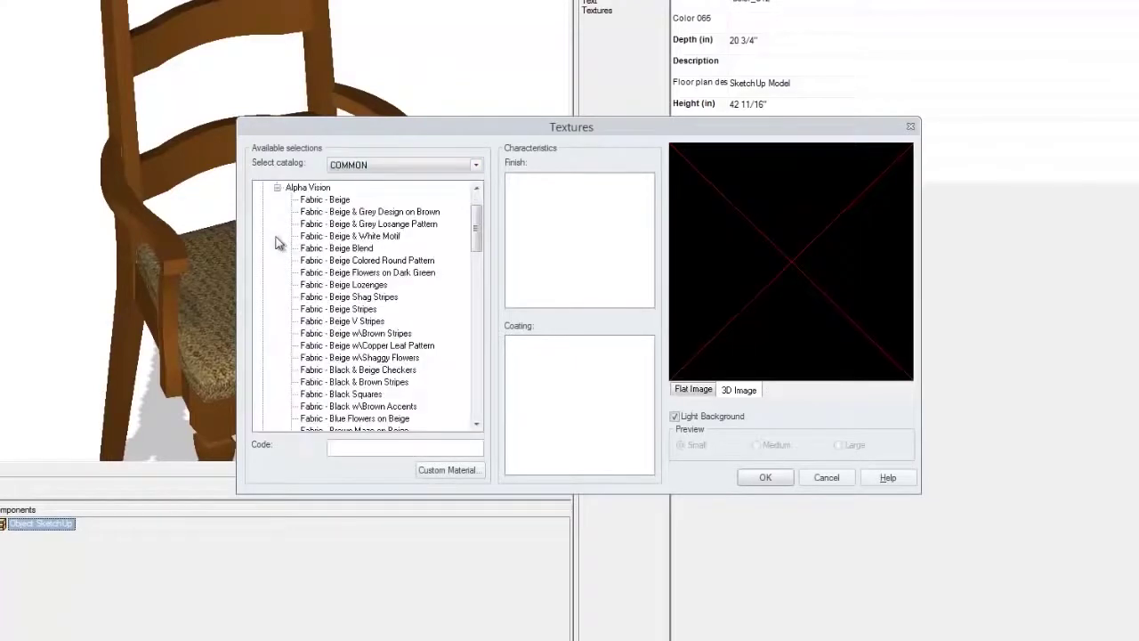
pyautogui.click(385, 370)
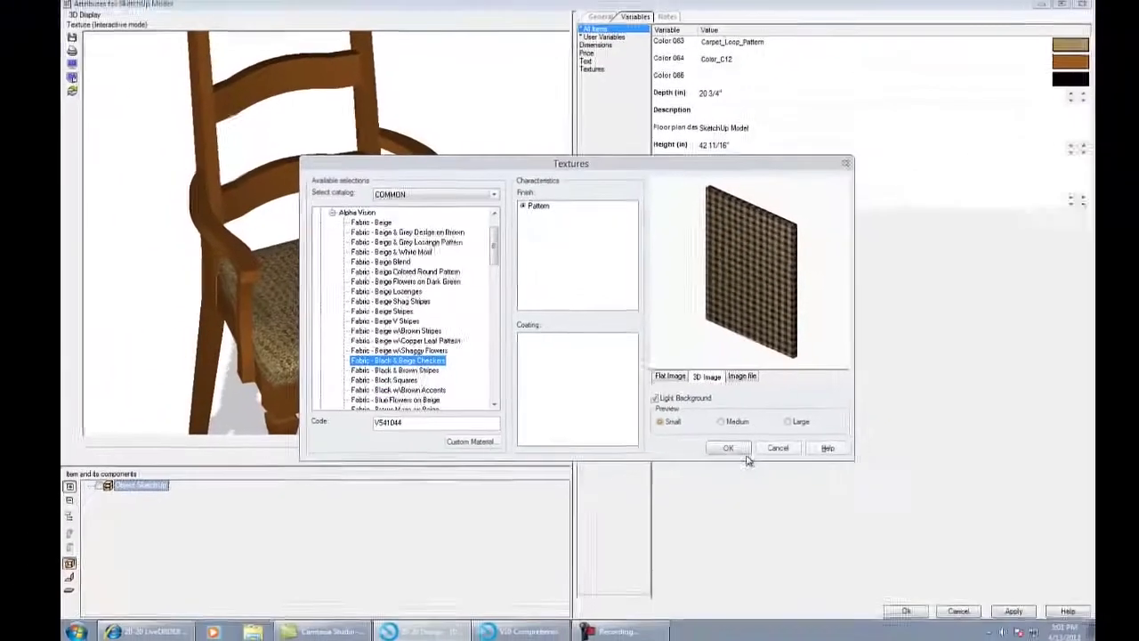
pyautogui.click(766, 477)
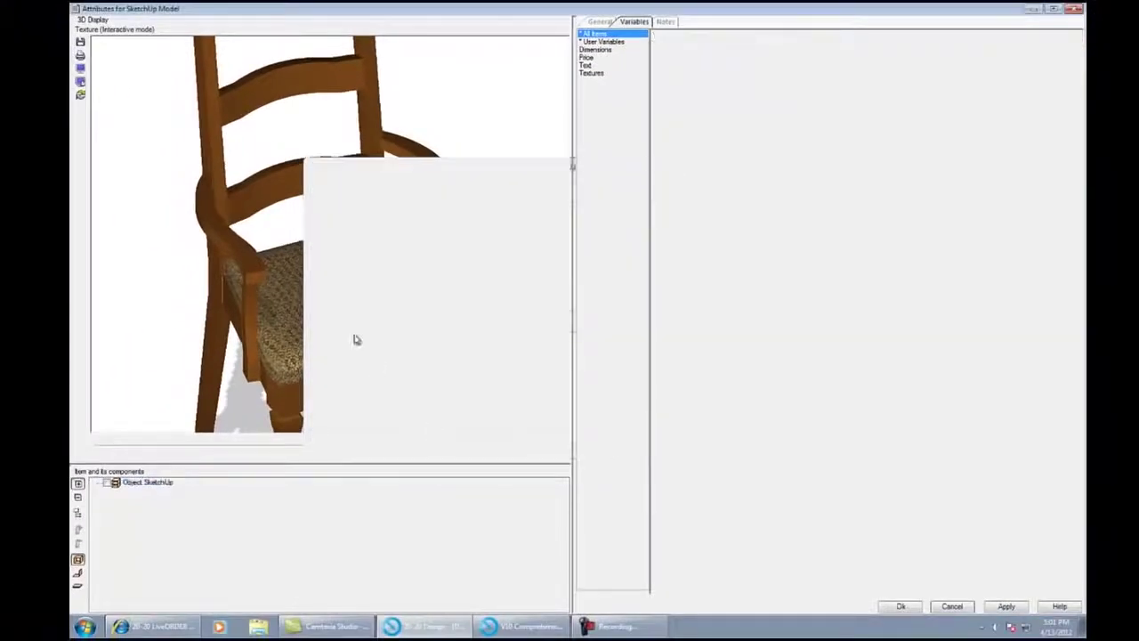
pyautogui.scroll(5, 327, 325)
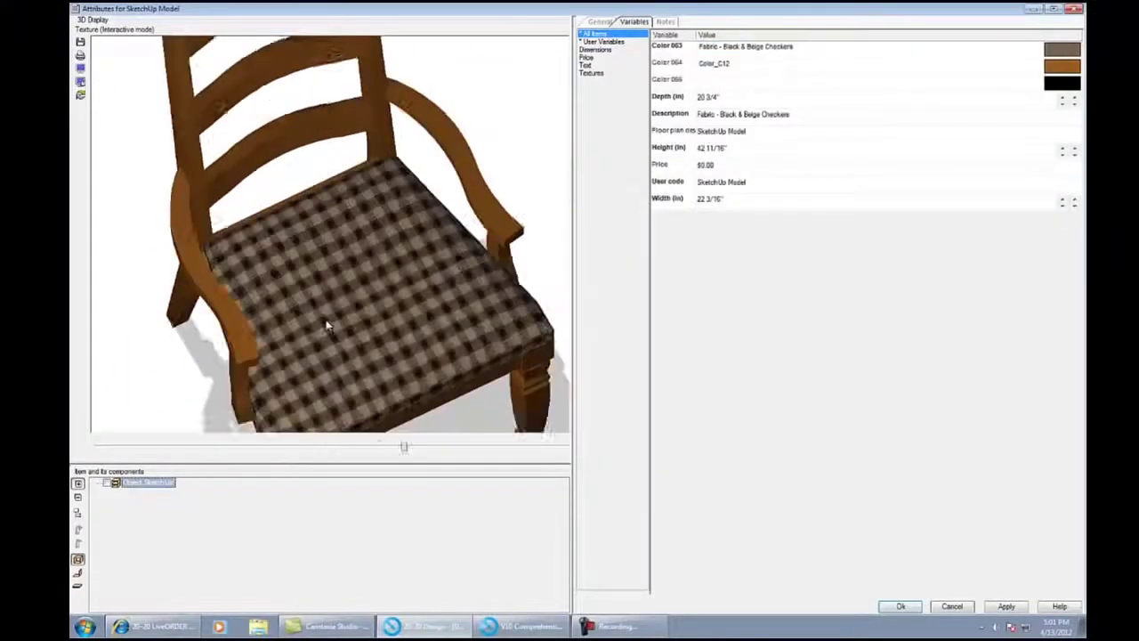
pyautogui.scroll(3, 326, 325)
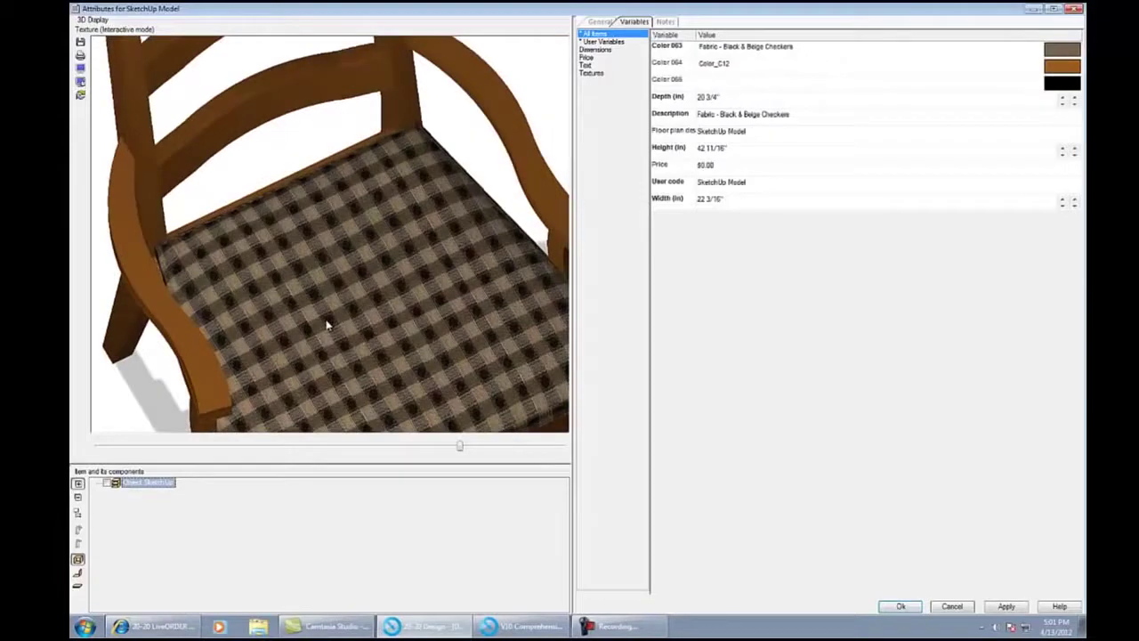
pyautogui.click(916, 610)
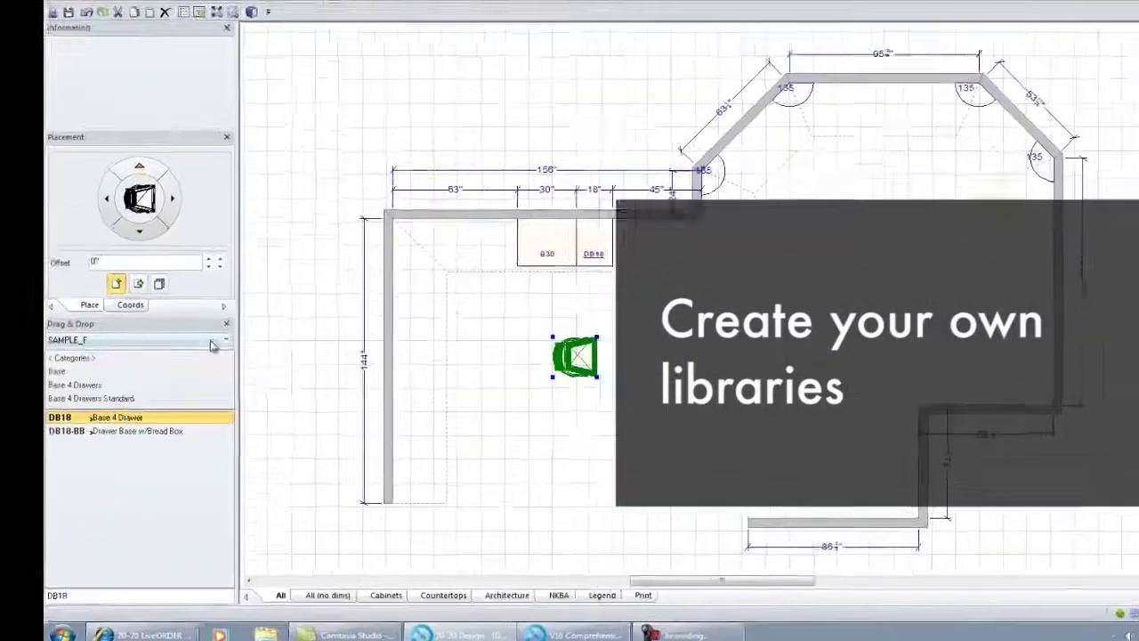
# Step: Browse the item catalog list and drag the chair toward the left of the plan
pyautogui.click(222, 341)
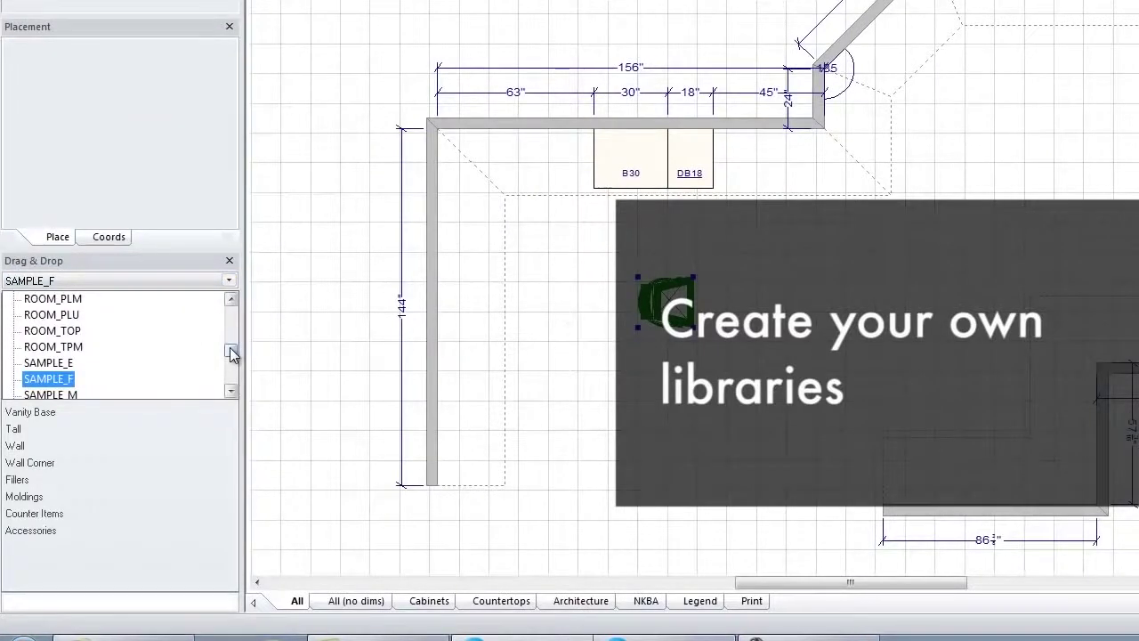
pyautogui.moveTo(230, 349); pyautogui.dragTo(229, 393)
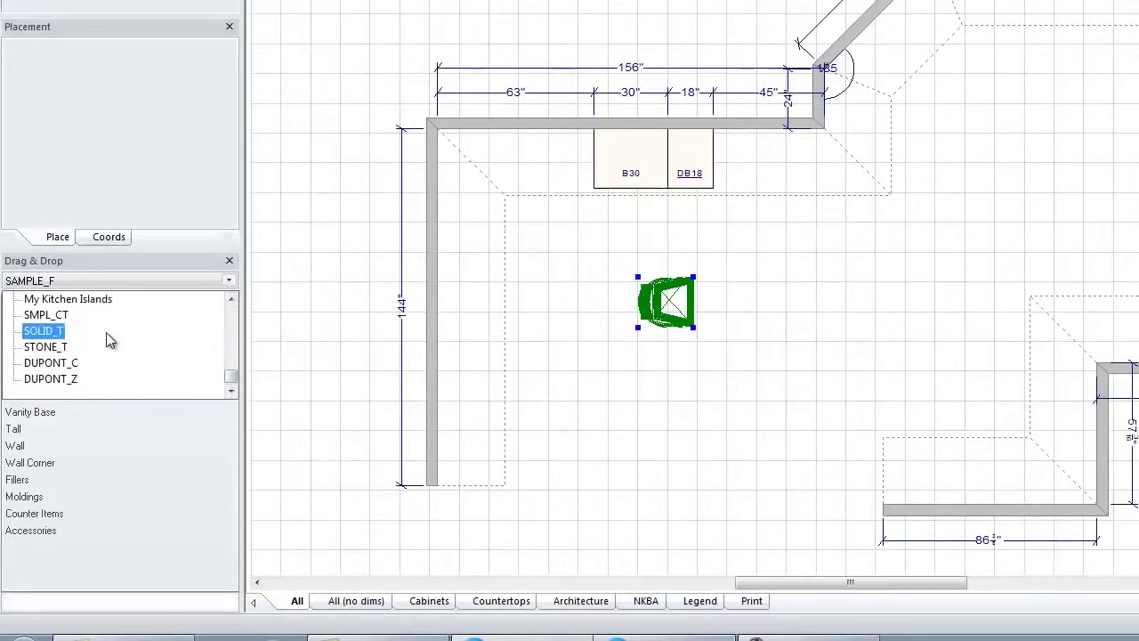
pyautogui.click(232, 299)
pyautogui.click(231, 300)
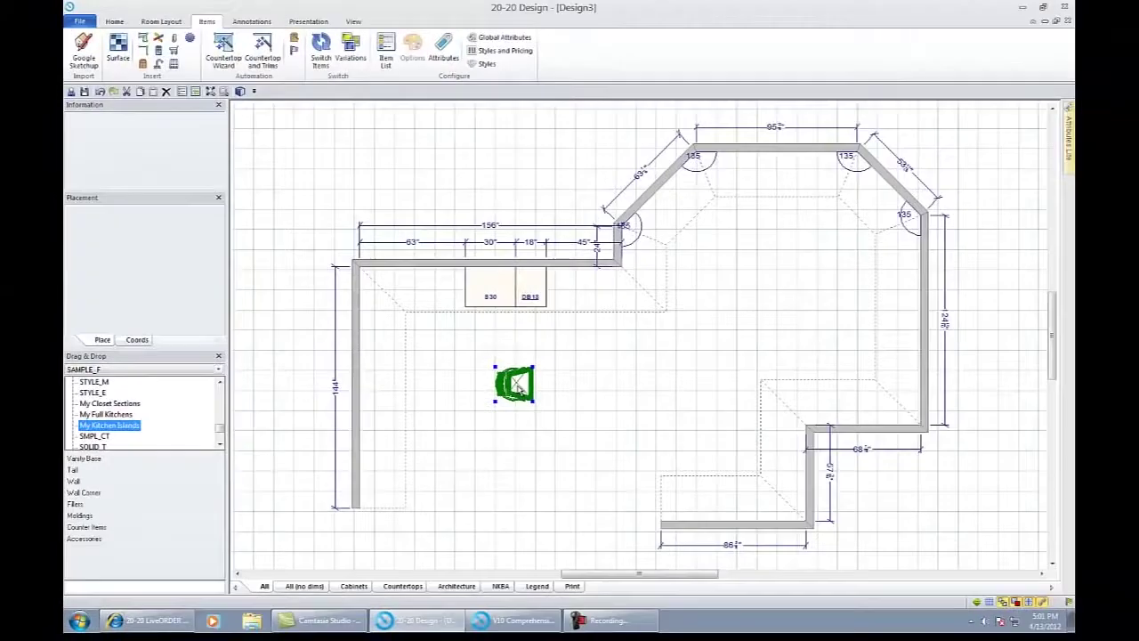
pyautogui.moveTo(655, 313); pyautogui.dragTo(659, 312)
pyautogui.moveTo(512, 388)
pyautogui.mouseDown()
pyautogui.moveTo(230, 497)
pyautogui.moveTo(445, 394)
pyautogui.moveTo(516, 375)
pyautogui.mouseUp()
# Step: Choose the My Kitchen Islands catalog, return the chair to mid-room, and deselect it
pyautogui.click(218, 370)
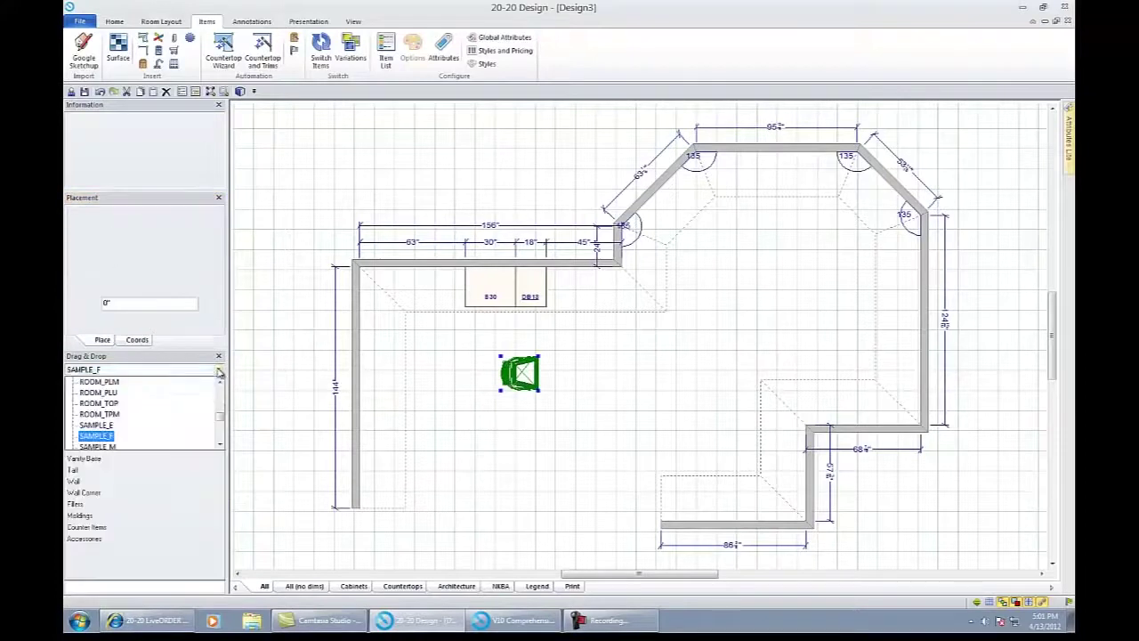
pyautogui.click(220, 436)
pyautogui.click(221, 436)
pyautogui.scroll(1, 221, 437)
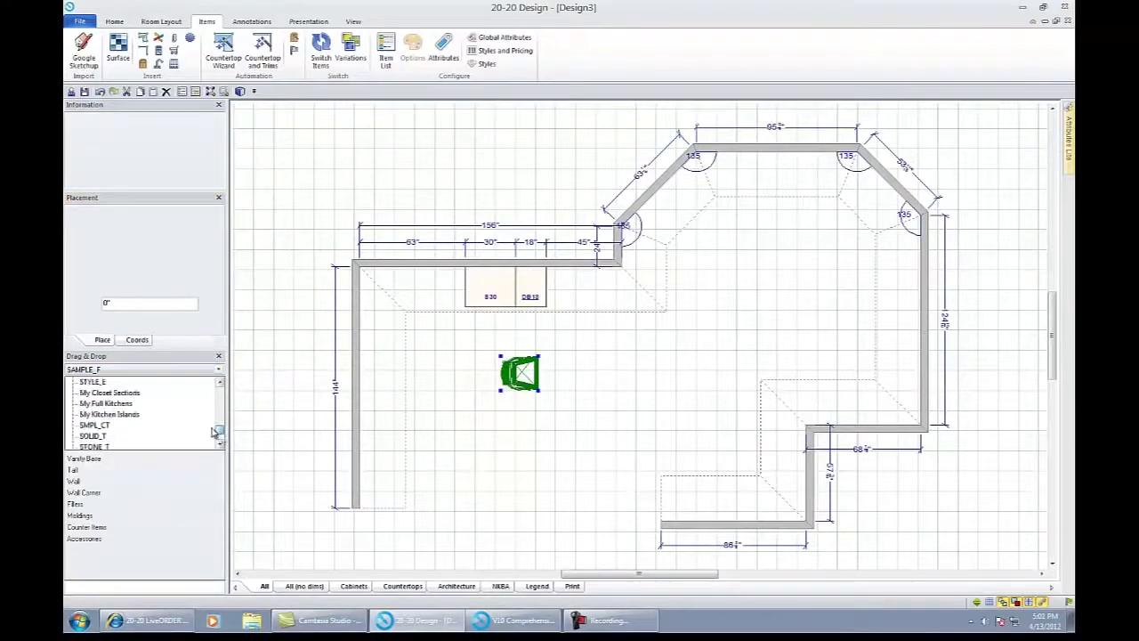
pyautogui.click(147, 419)
pyautogui.moveTo(523, 375); pyautogui.dragTo(142, 492)
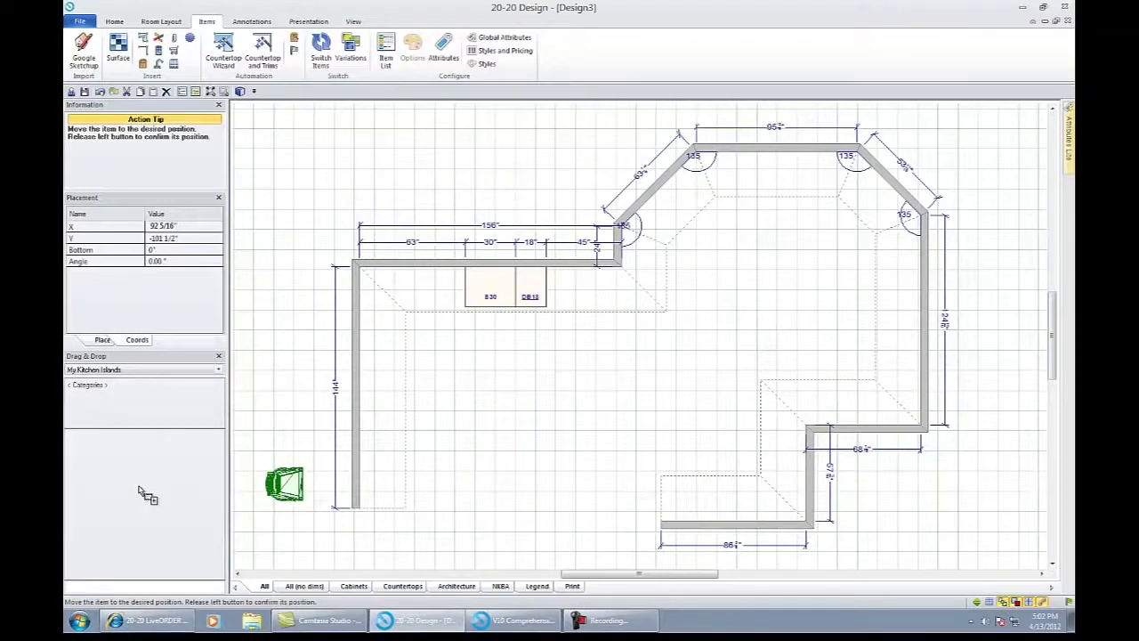
pyautogui.moveTo(143, 492); pyautogui.dragTo(521, 374)
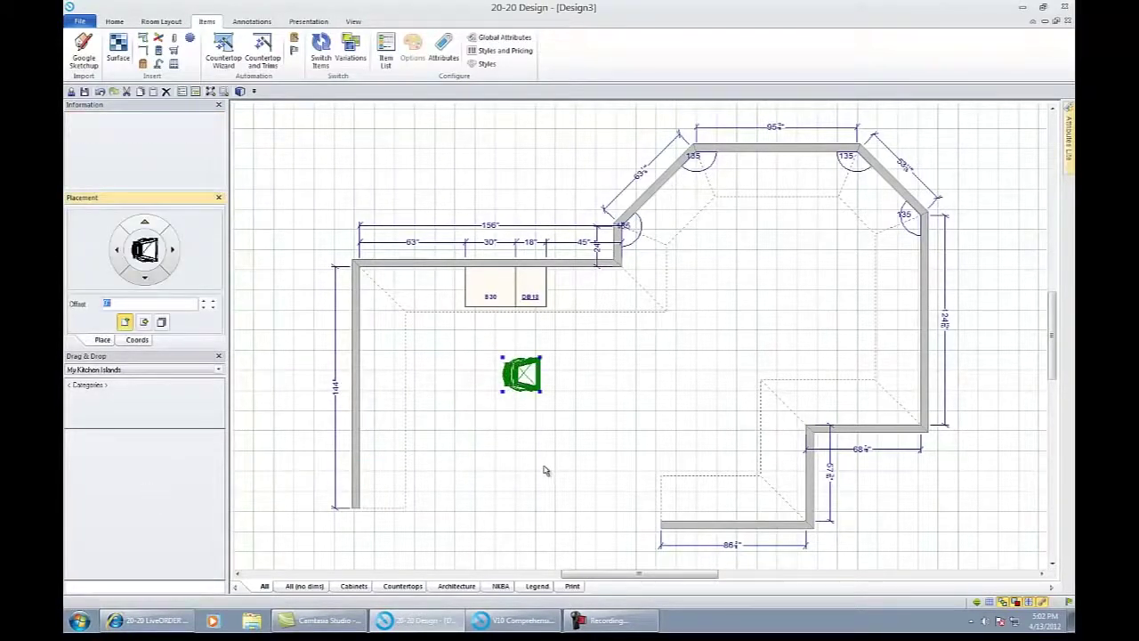
pyautogui.click(547, 470)
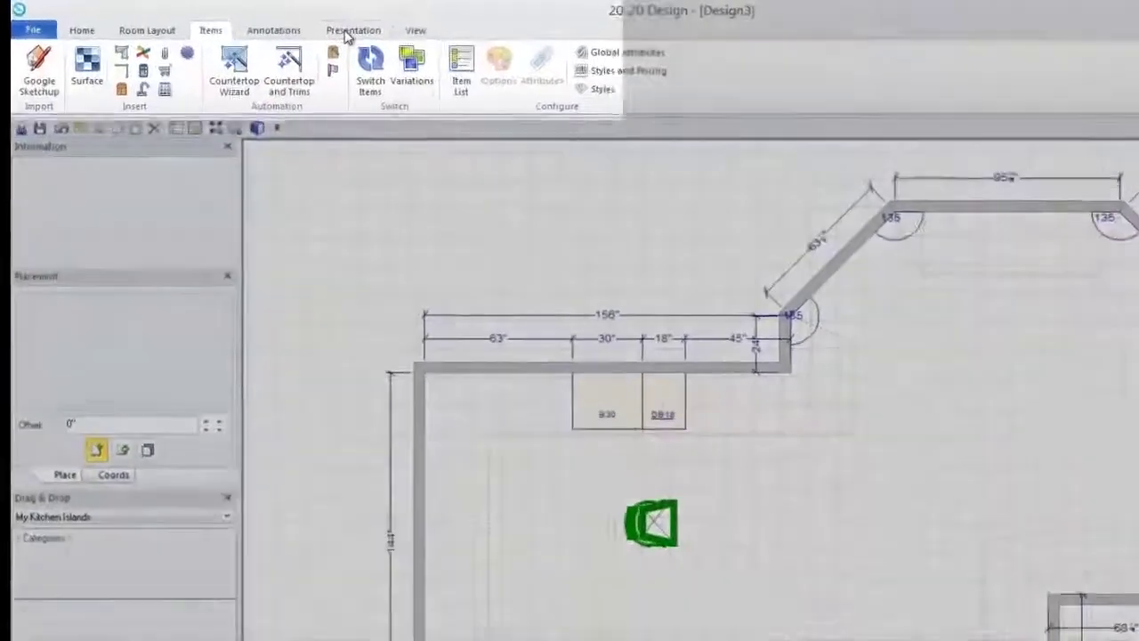
# Step: Send the kitchen design from the Presentation tab to the Room Viewer 3D preview
pyautogui.click(303, 24)
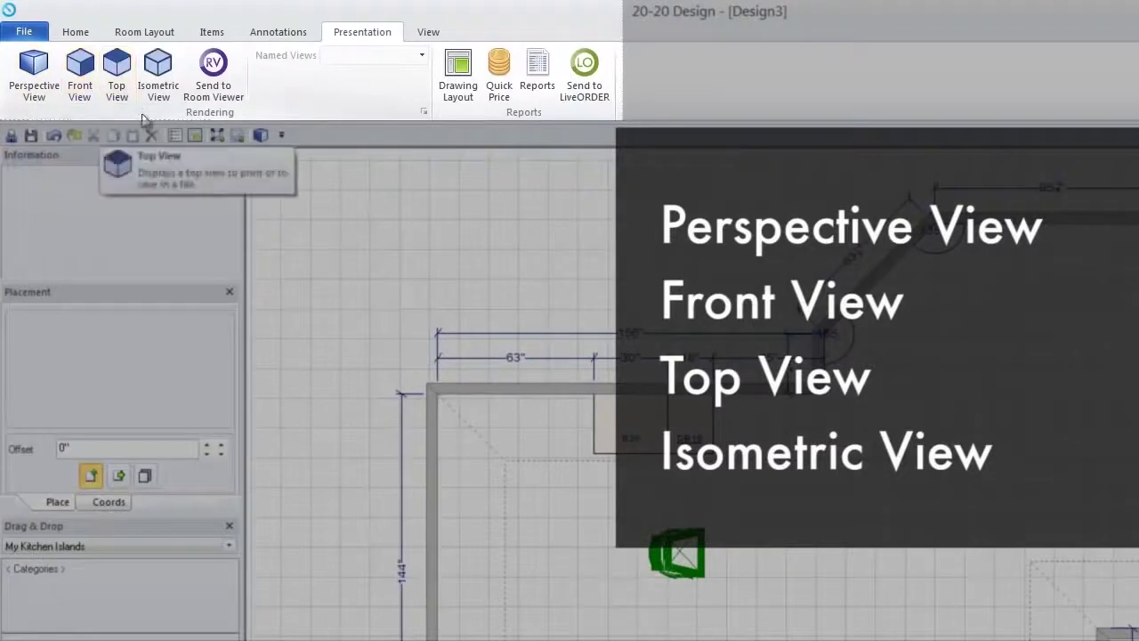
pyautogui.click(456, 80)
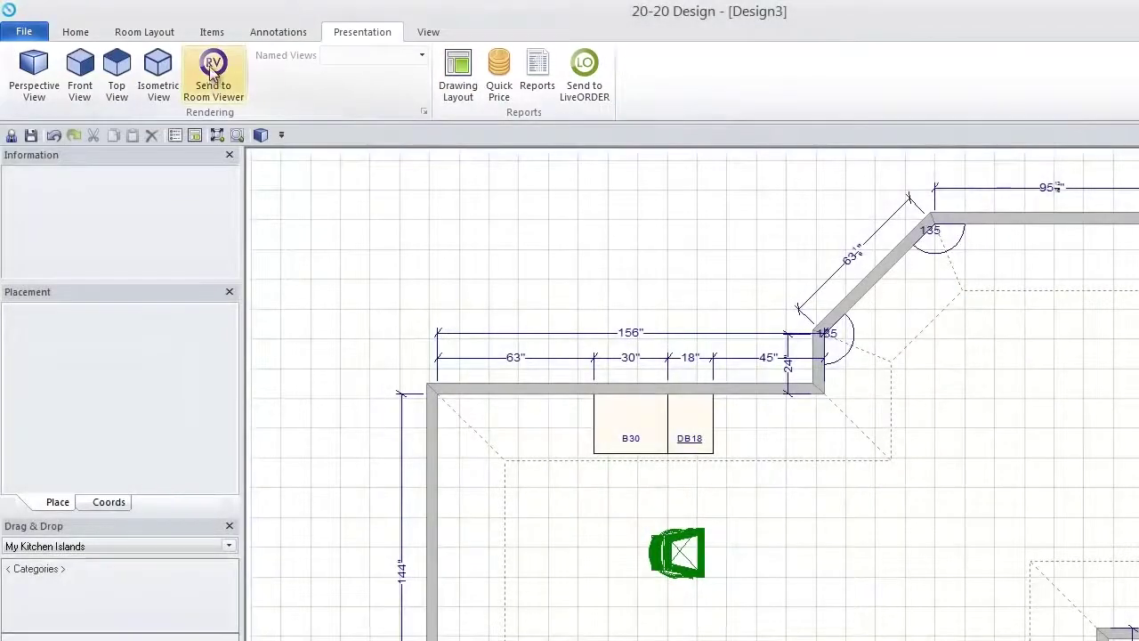
pyautogui.click(213, 73)
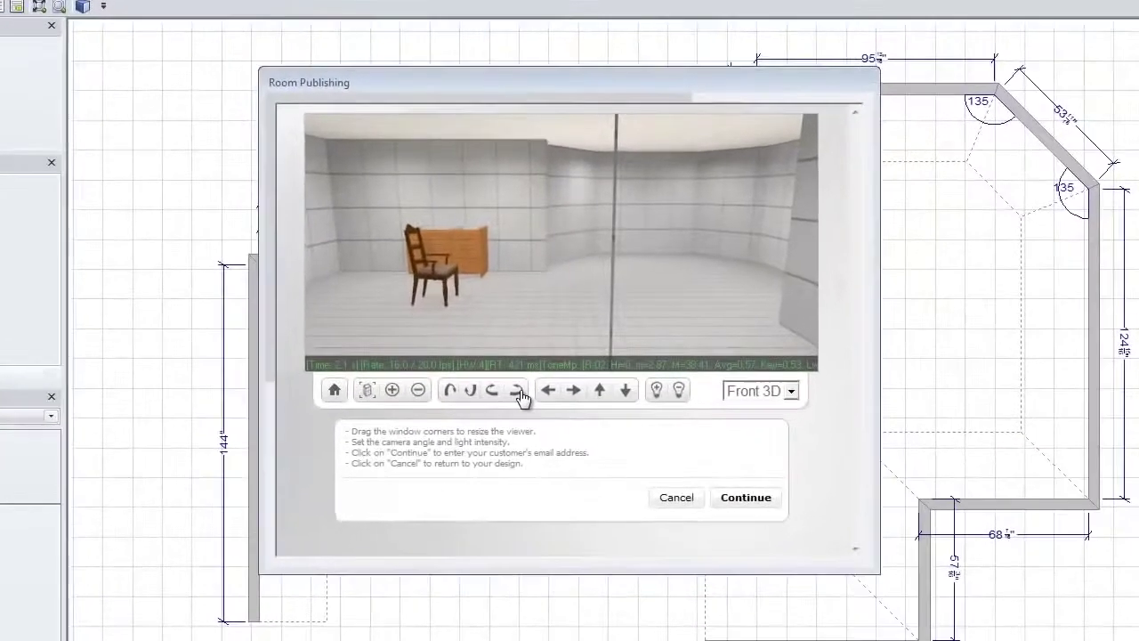
# Step: Orbit and zoom the 3D Room Publishing preview around the chair and cabinet, then cancel it
pyautogui.click(527, 367)
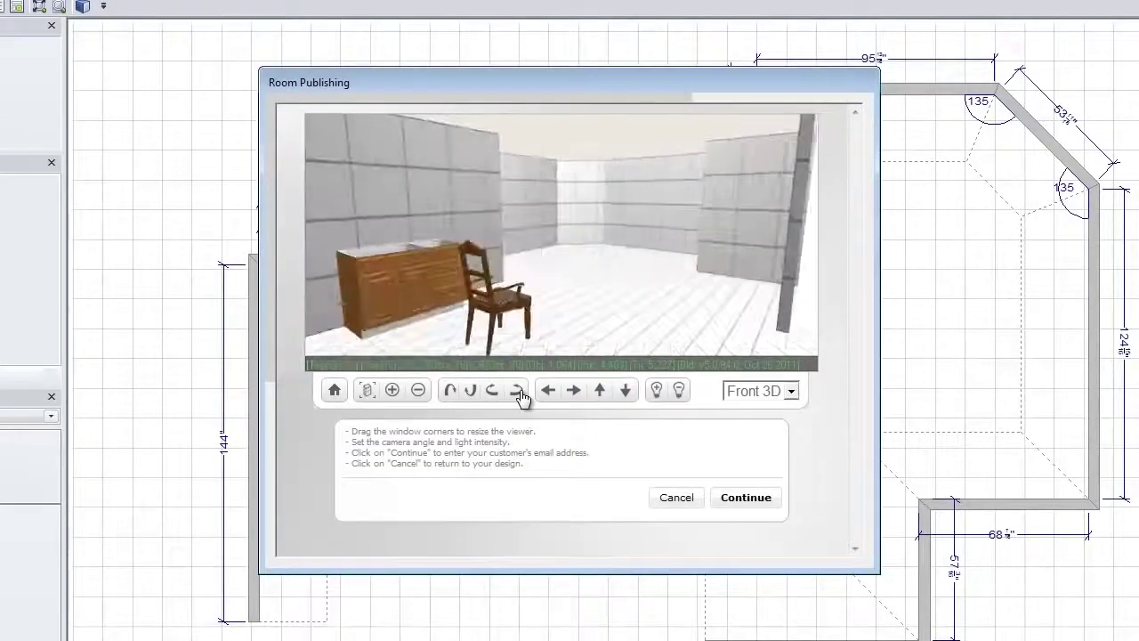
pyautogui.click(391, 391)
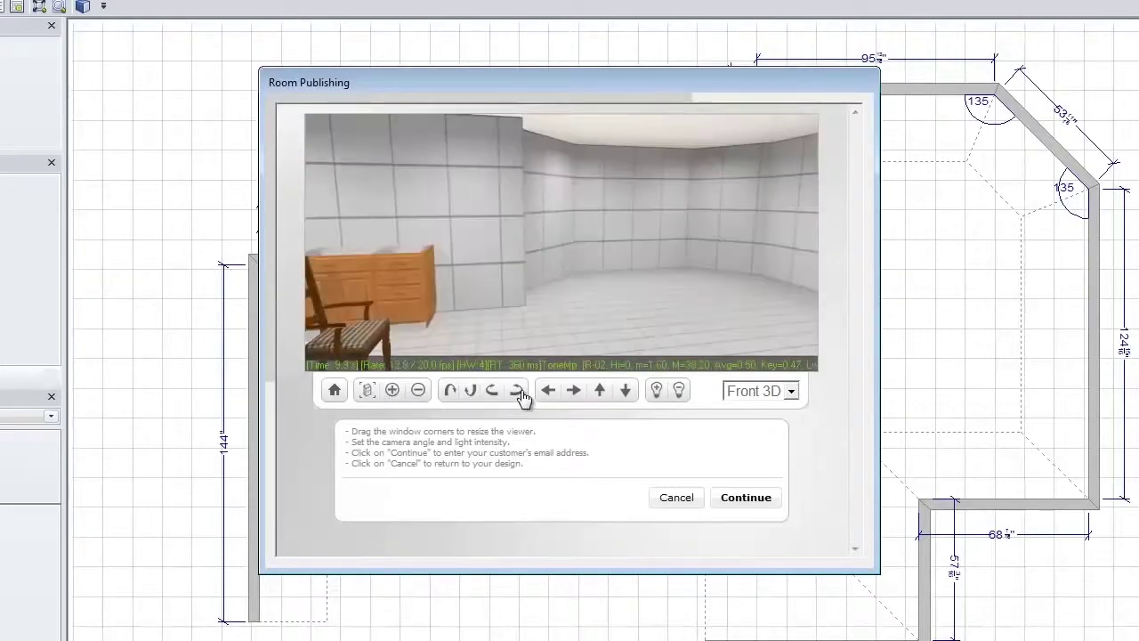
pyautogui.click(518, 391)
pyautogui.click(393, 394)
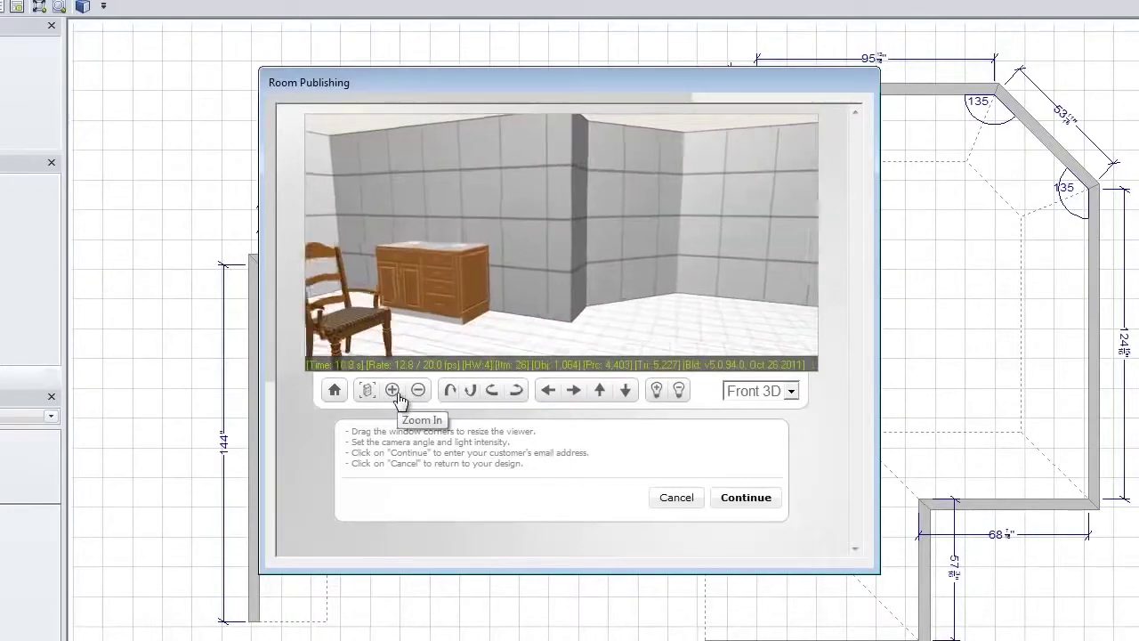
pyautogui.click(419, 392)
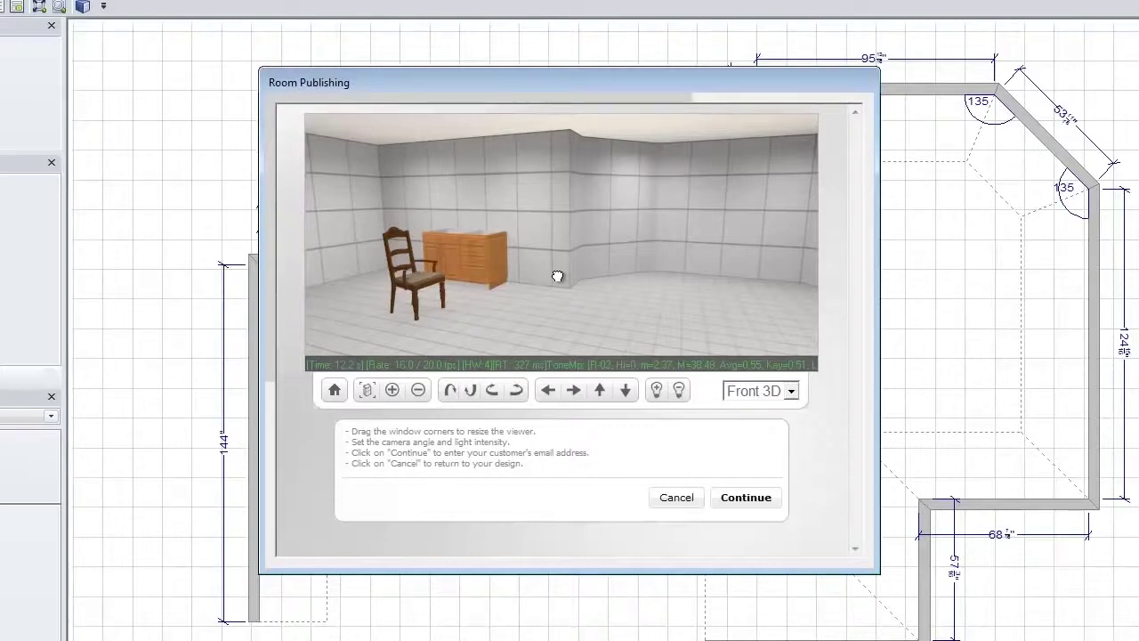
pyautogui.click(690, 504)
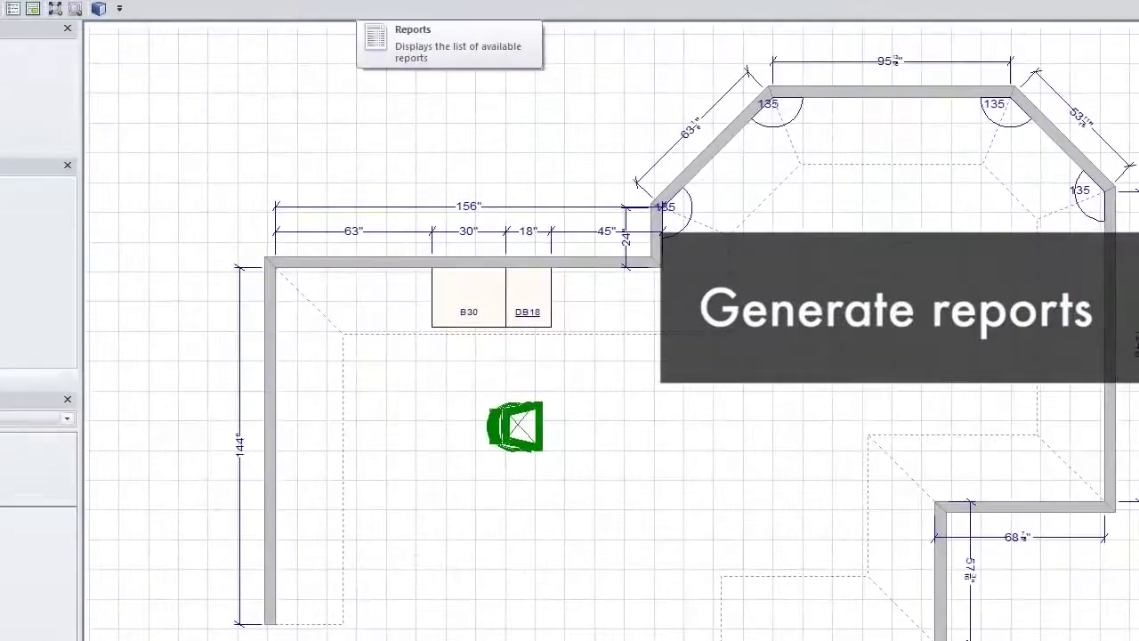
pyautogui.click(387, 3)
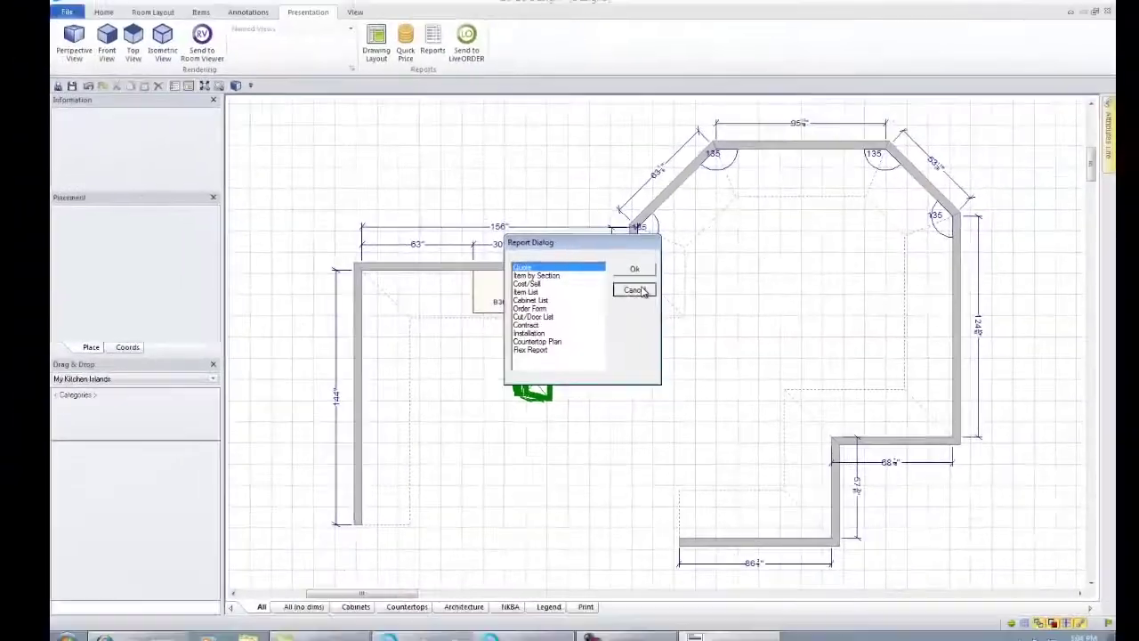
pyautogui.click(668, 291)
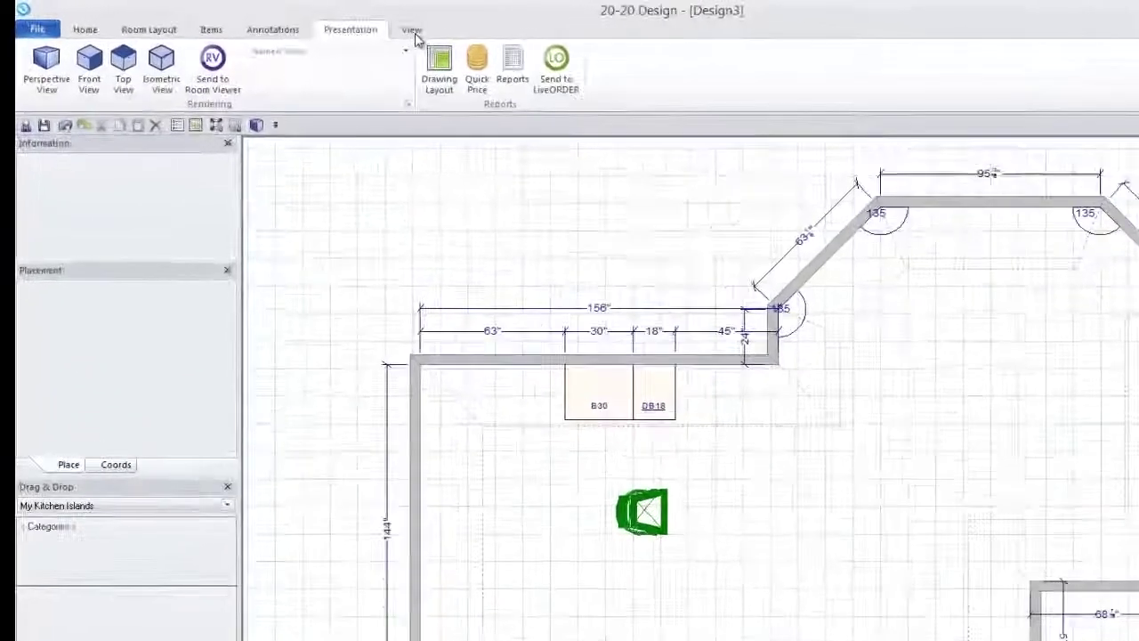
# Step: Activate the V10 Comprehensive Kitchen.kit:1 window and display its Countertops layout
pyautogui.click(357, 21)
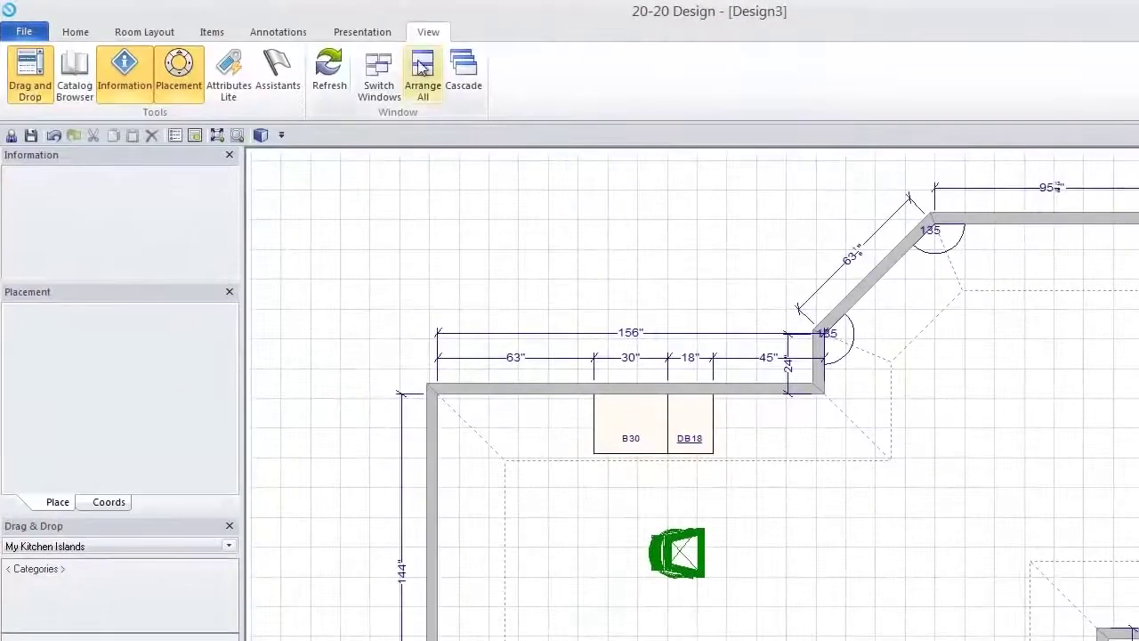
pyautogui.click(380, 75)
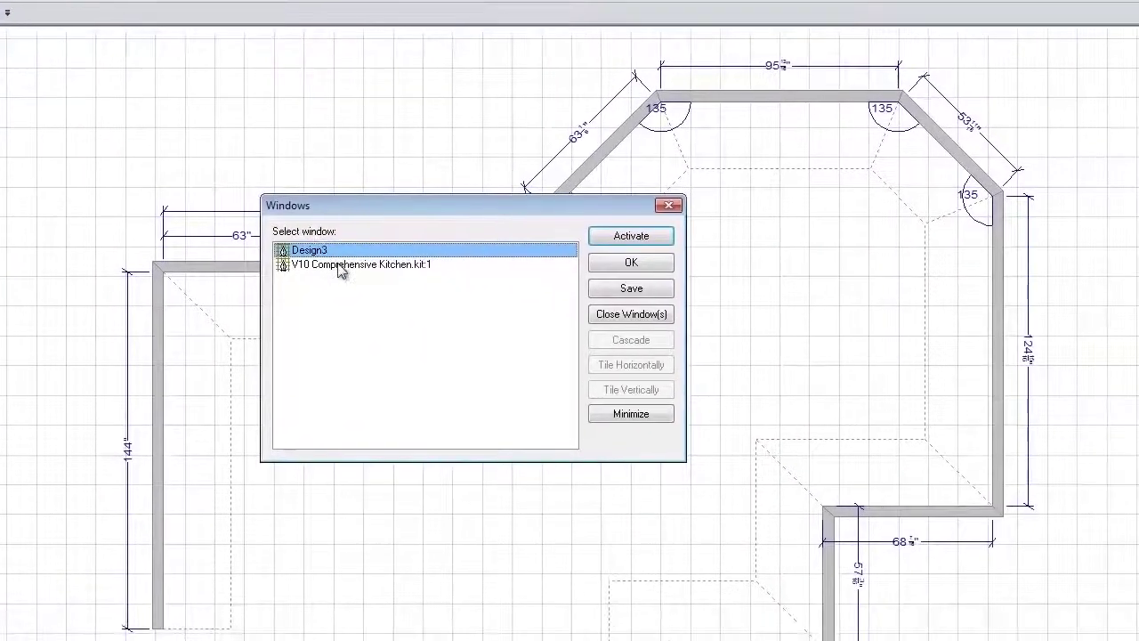
pyautogui.click(534, 321)
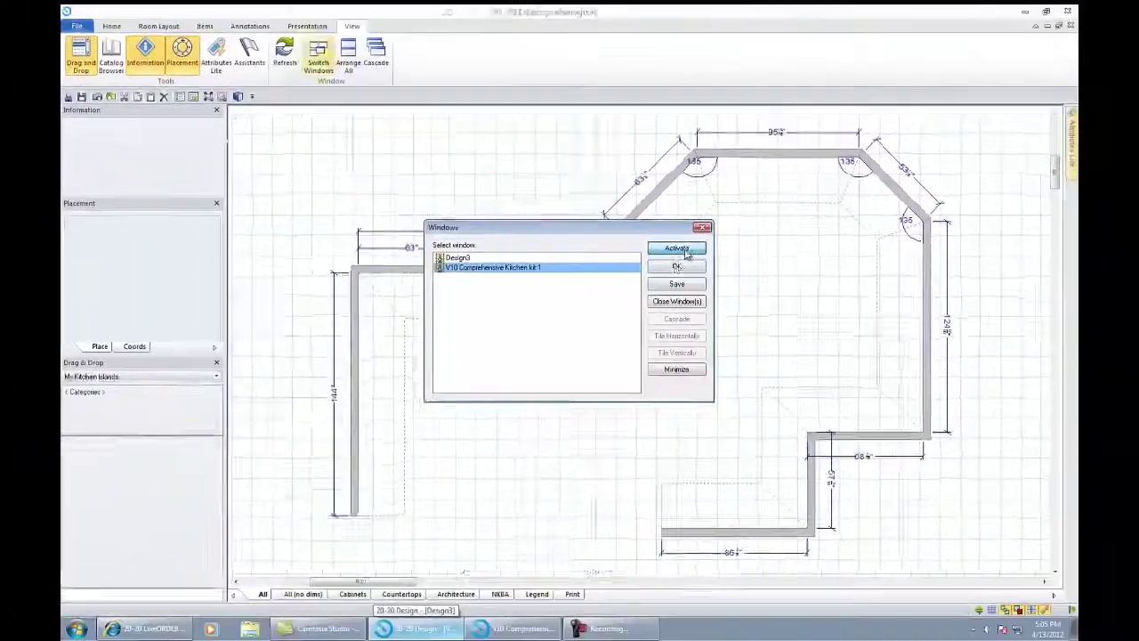
pyautogui.click(678, 249)
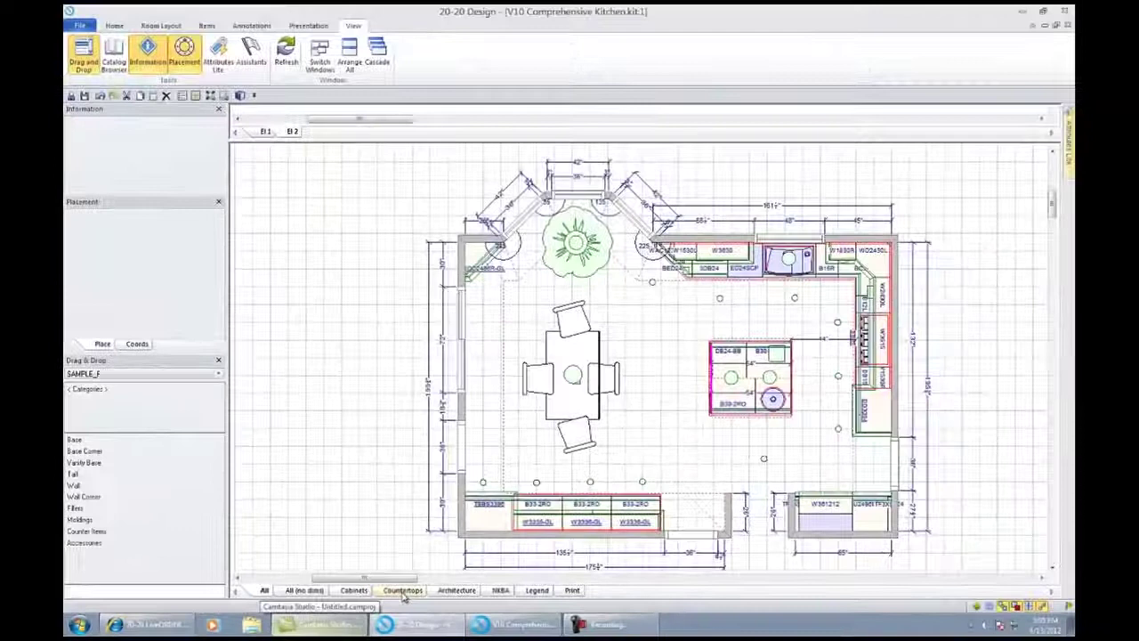
pyautogui.click(579, 363)
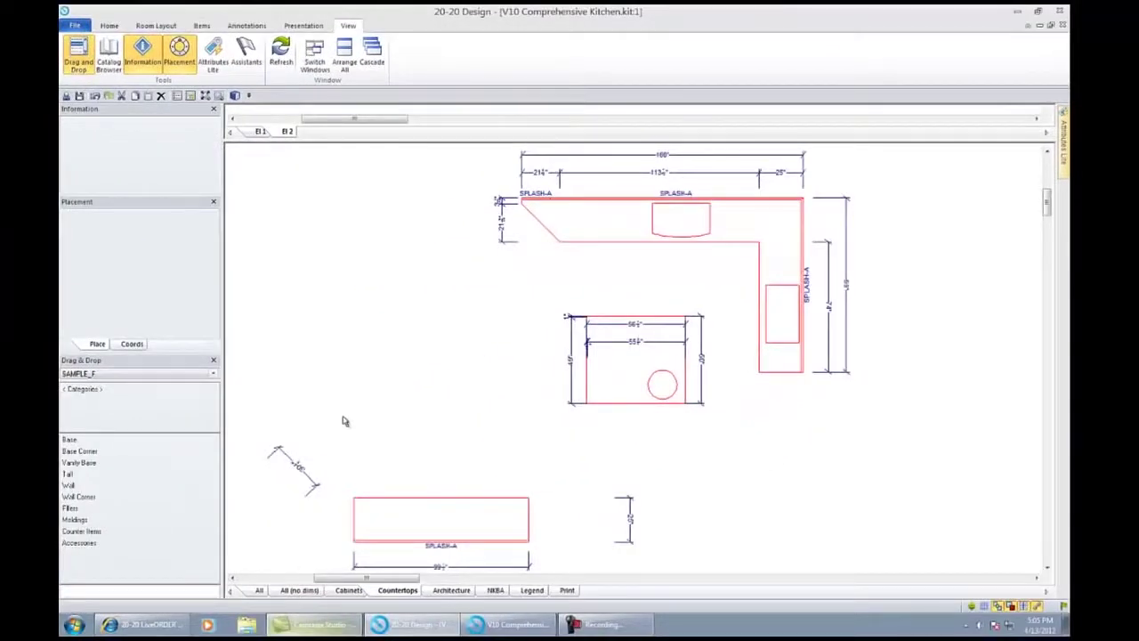
# Step: Show the kitchen floor plan with its Legend, then scan the ribbon tabs from Presentation back to editing
pyautogui.click(532, 592)
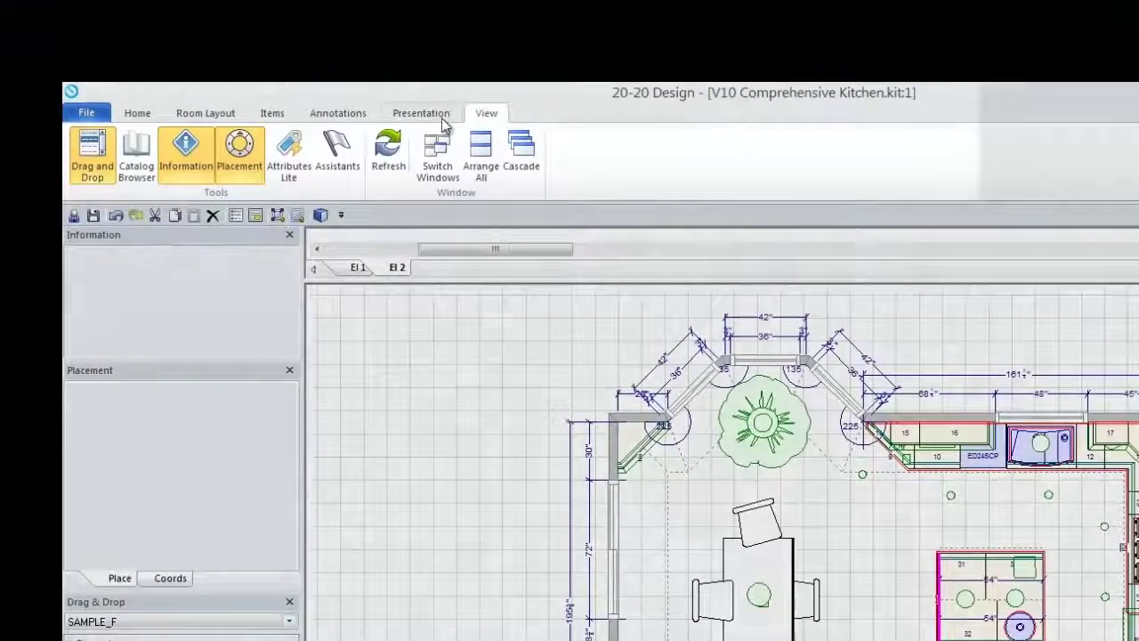
pyautogui.click(434, 114)
pyautogui.click(349, 116)
pyautogui.click(271, 116)
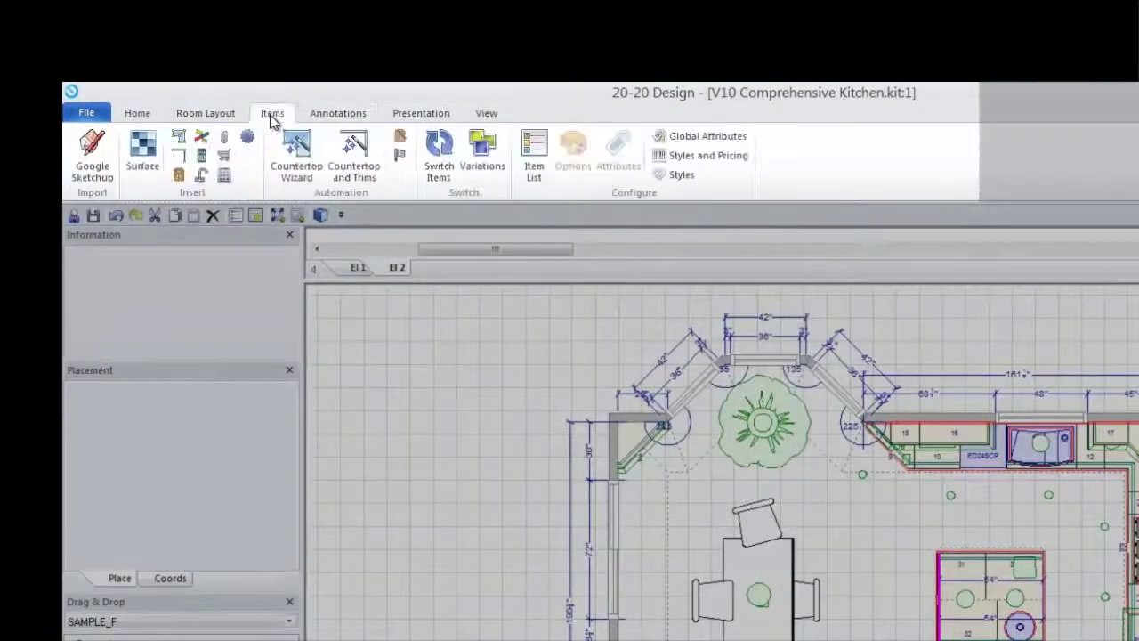
pyautogui.click(223, 116)
pyautogui.click(148, 117)
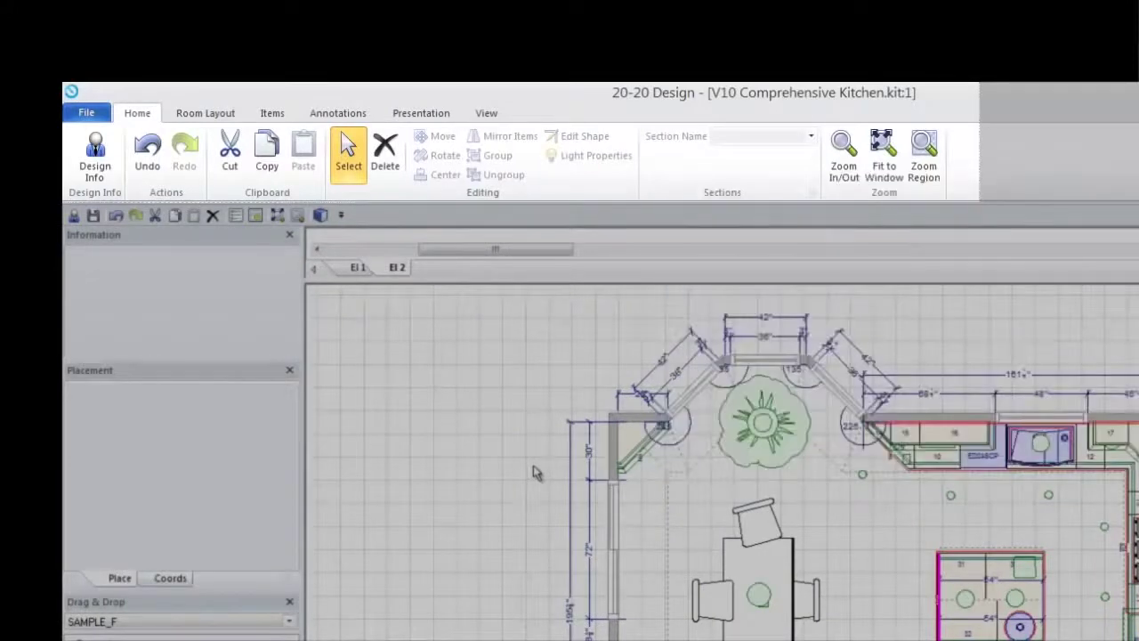
# Step: Review the Room Layout, Item, Annotation, Presentation and View ribbon tools in turn
pyautogui.click(207, 115)
pyautogui.click(272, 114)
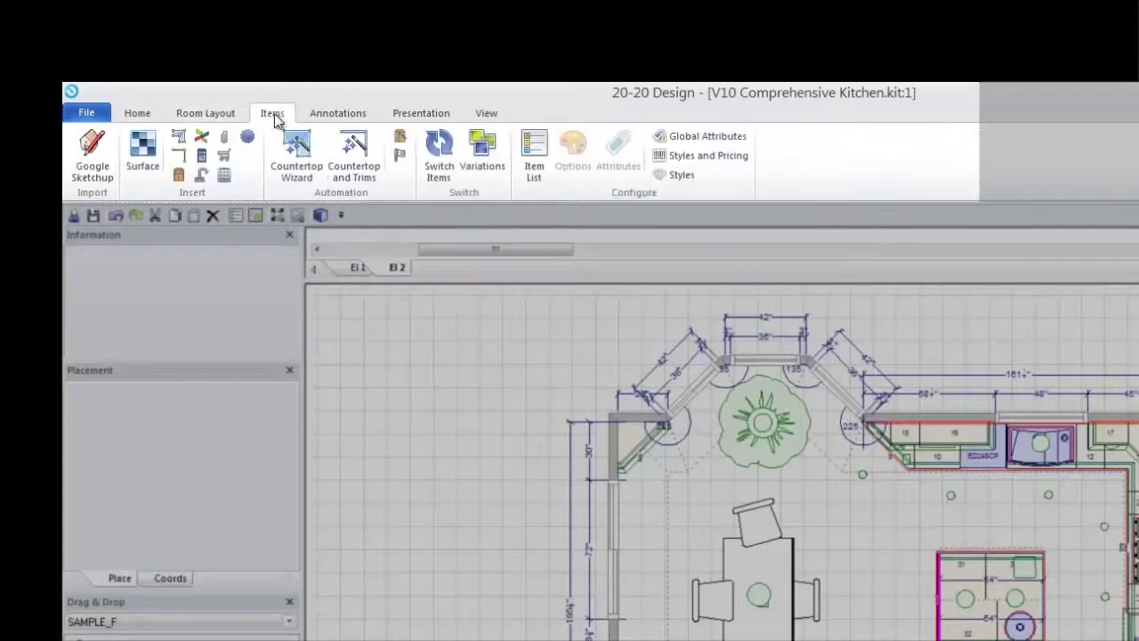
pyautogui.click(337, 116)
pyautogui.click(423, 115)
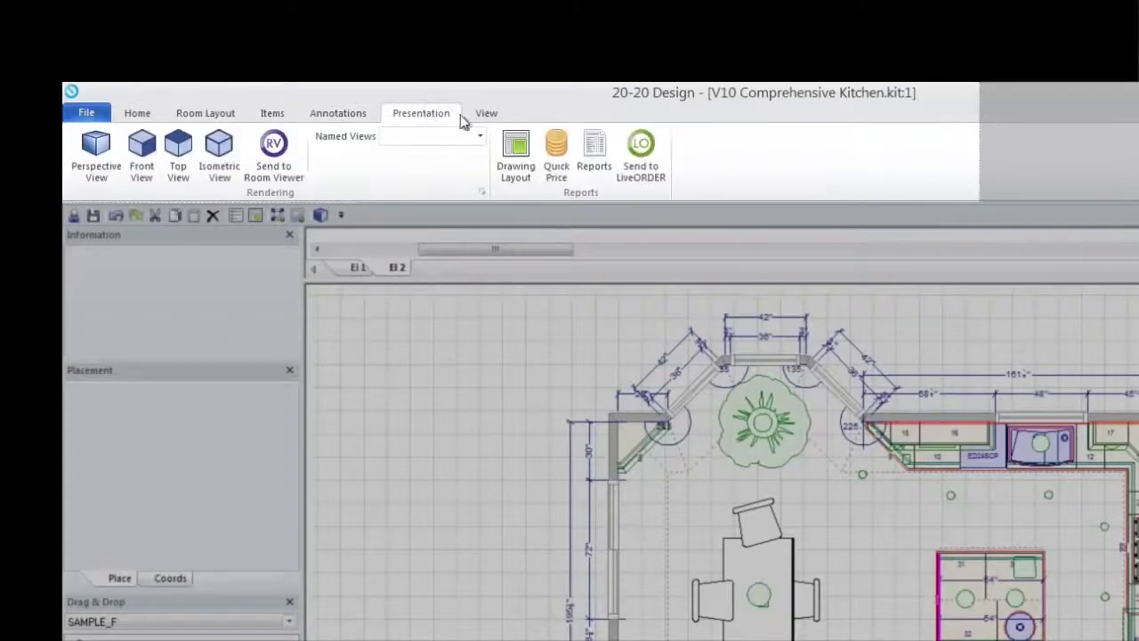
pyautogui.click(484, 115)
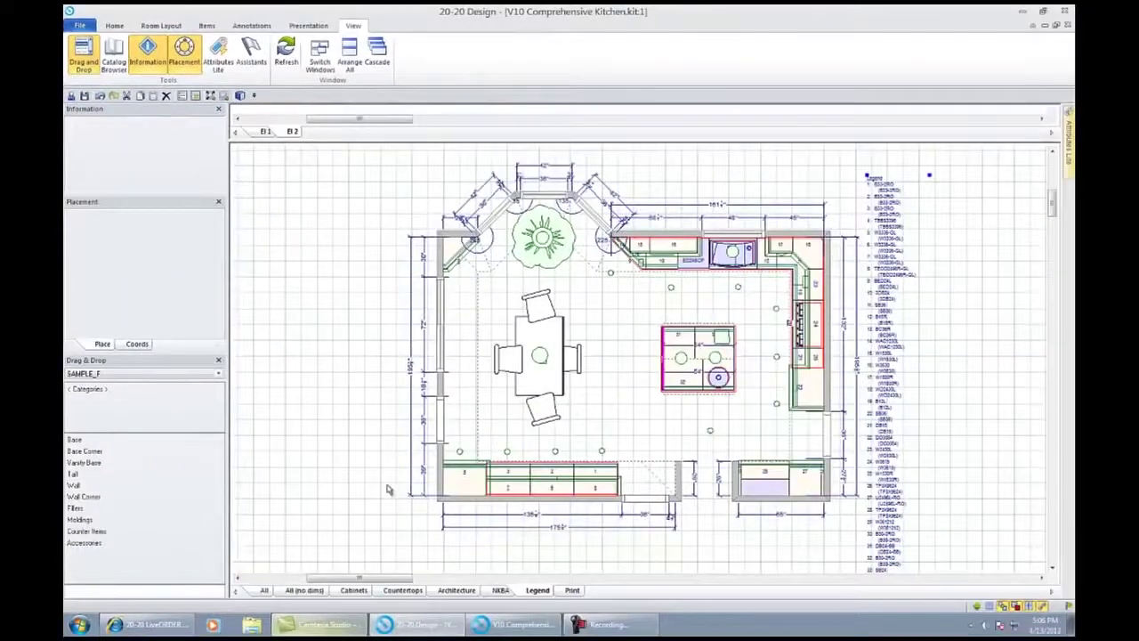
# Step: Bring the V10 Comprehensive Rendering Module window to the front from the taskbar
pyautogui.click(481, 625)
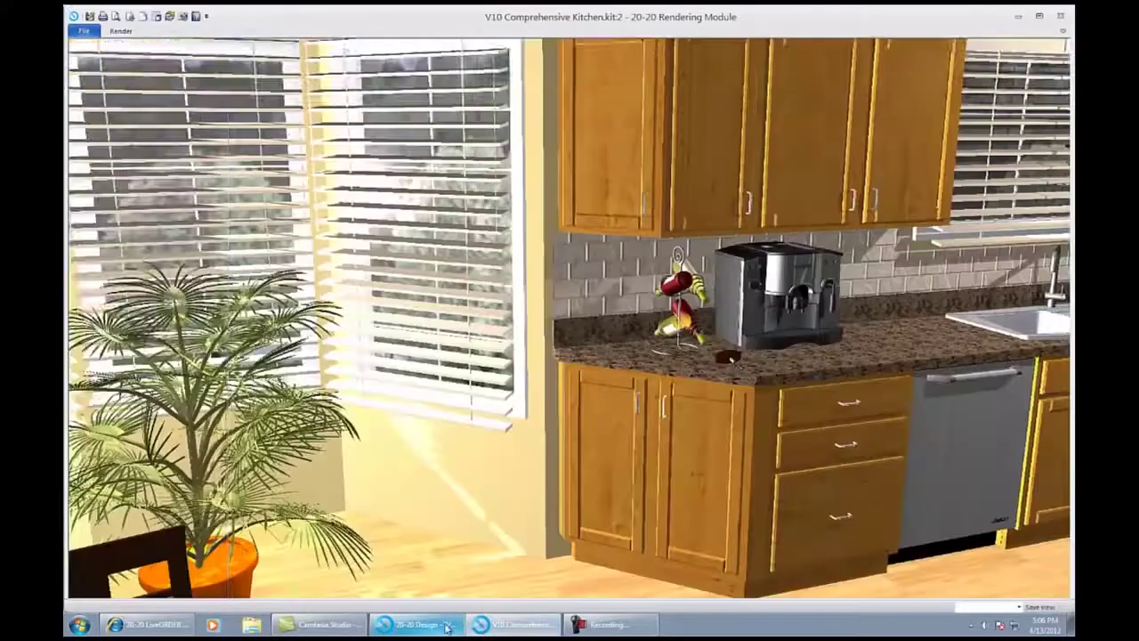
pyautogui.click(481, 625)
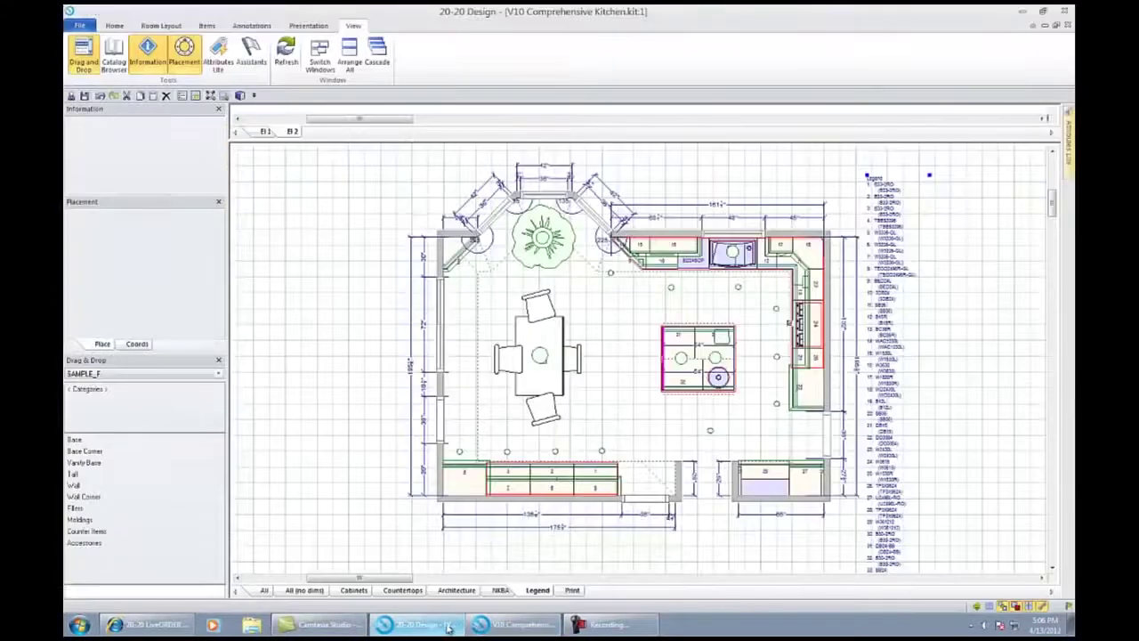
pyautogui.click(481, 625)
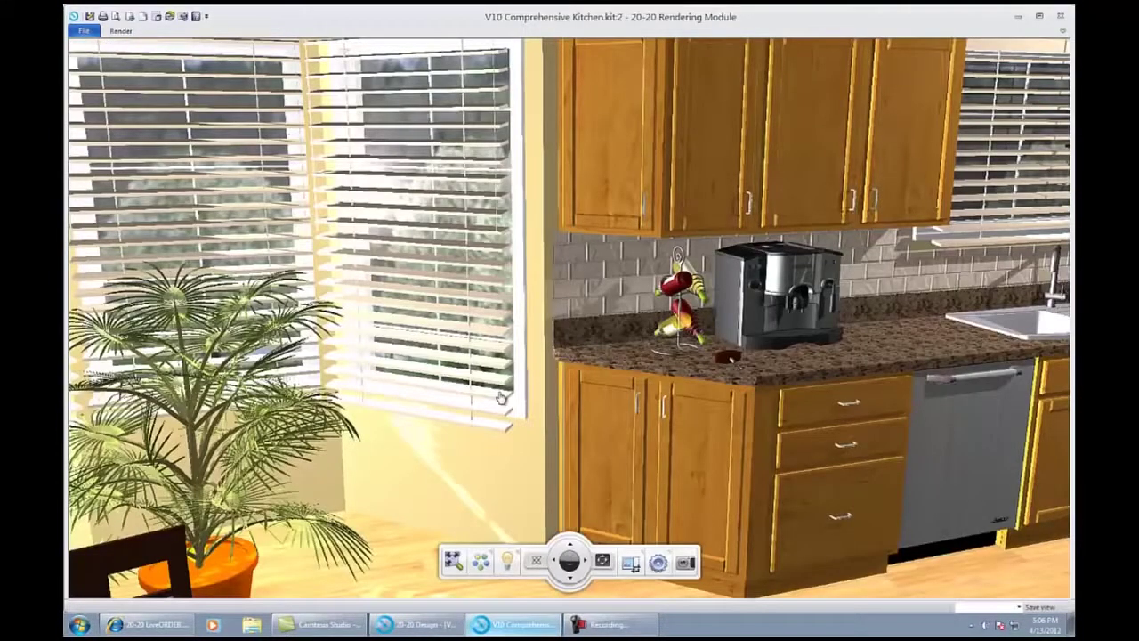
# Step: Re-render the V10 Comprehensive Kitchen scene in the Rendering Module viewport
pyautogui.click(495, 425)
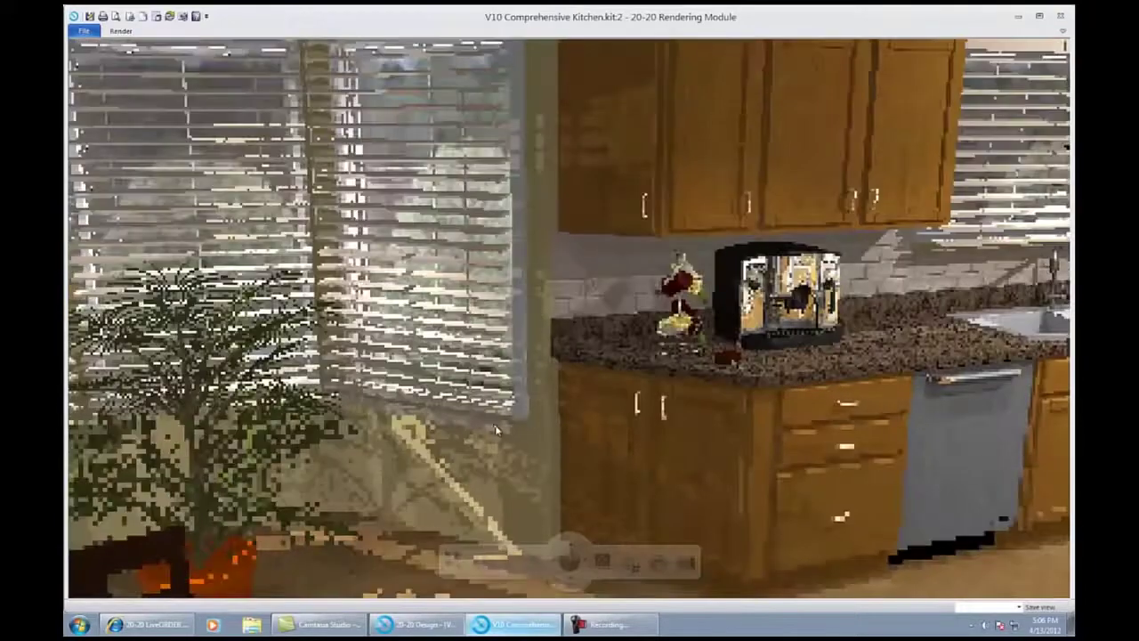